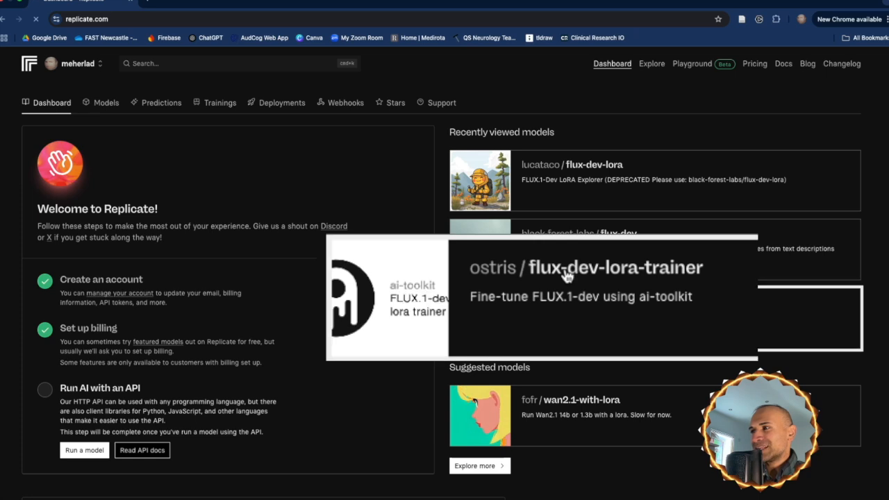
Open the ostris/flux-dev-lora-trainer model and read its README guidance on training parameters, dataset size and image selection
click(583, 304)
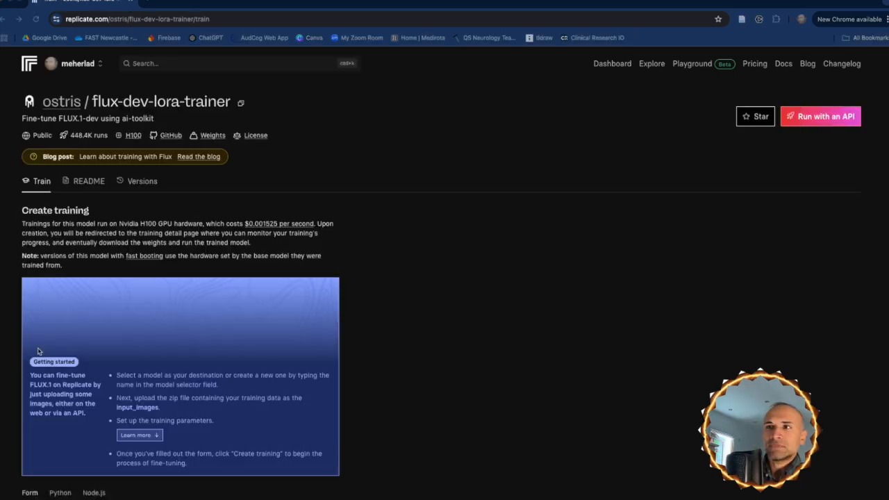
click(91, 184)
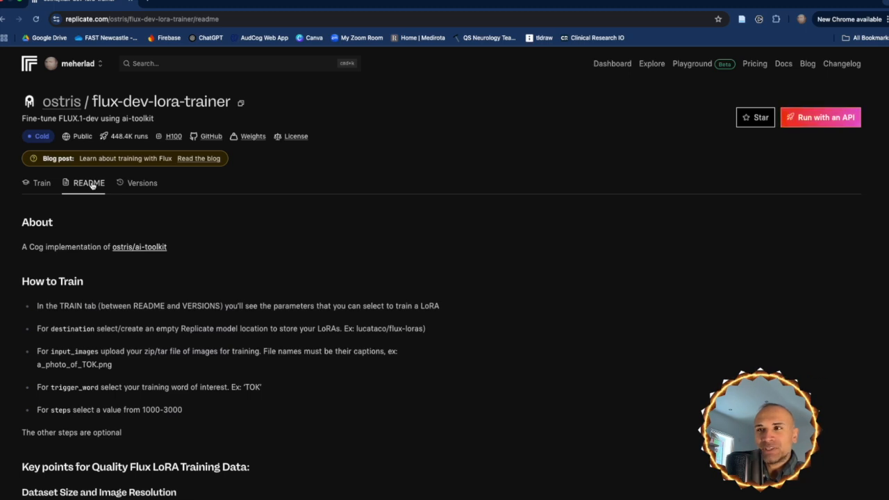
scroll(246, 277, down, 2)
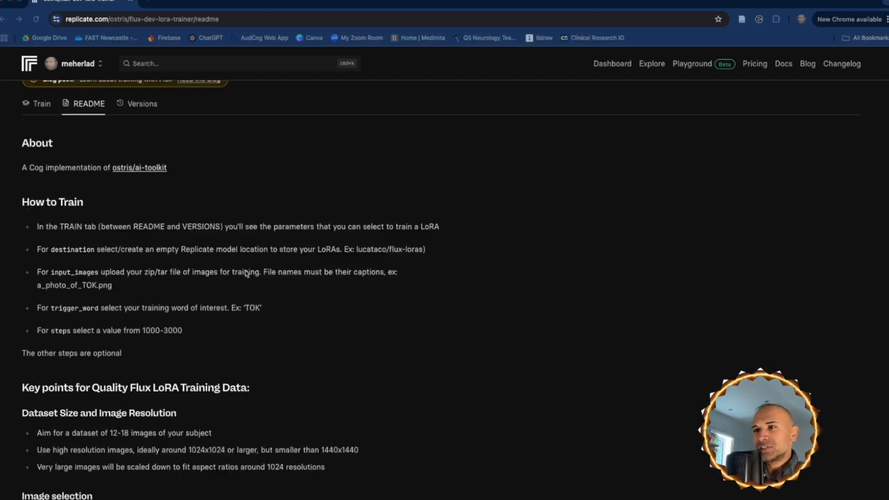
scroll(245, 284, down, 2)
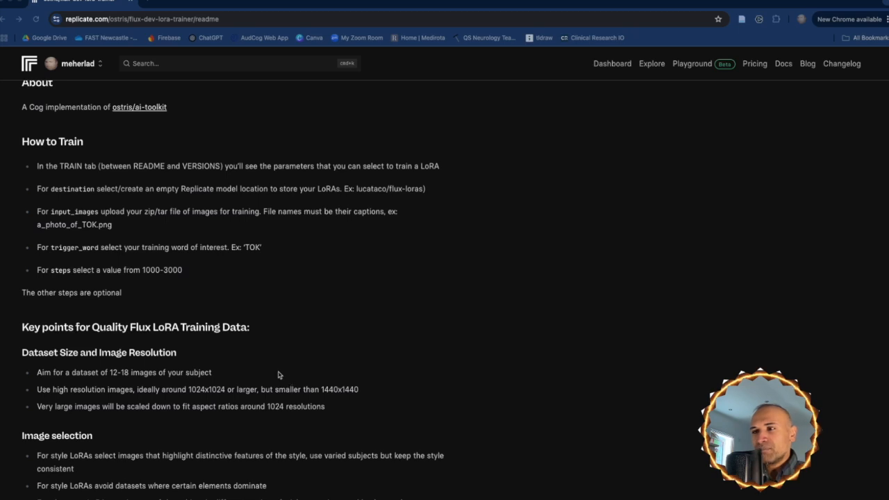
scroll(279, 375, down, 3)
scroll(278, 375, down, 10)
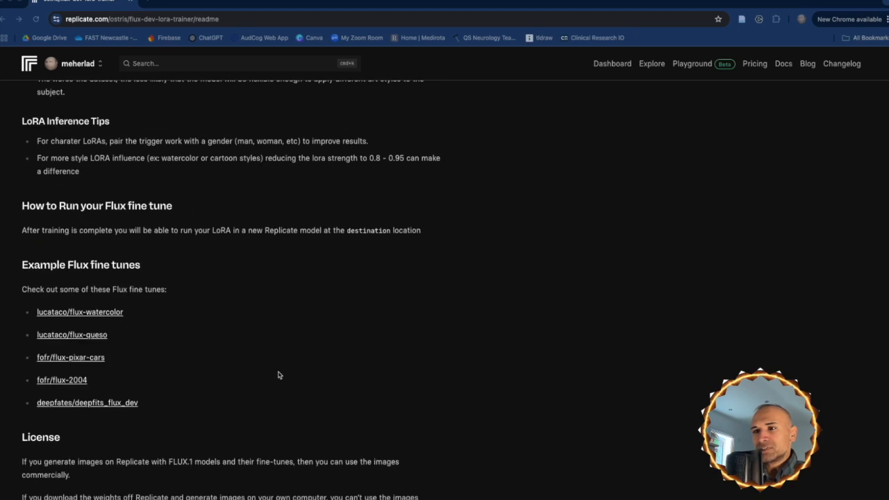
scroll(277, 375, down, 2)
scroll(278, 375, up, 20)
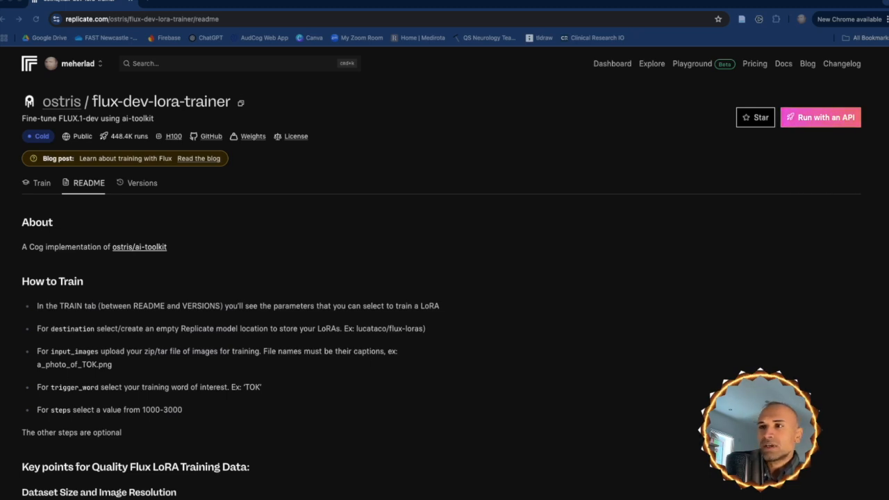
Set the training destination to a new private model named my-profile-photo
click(39, 185)
click(332, 304)
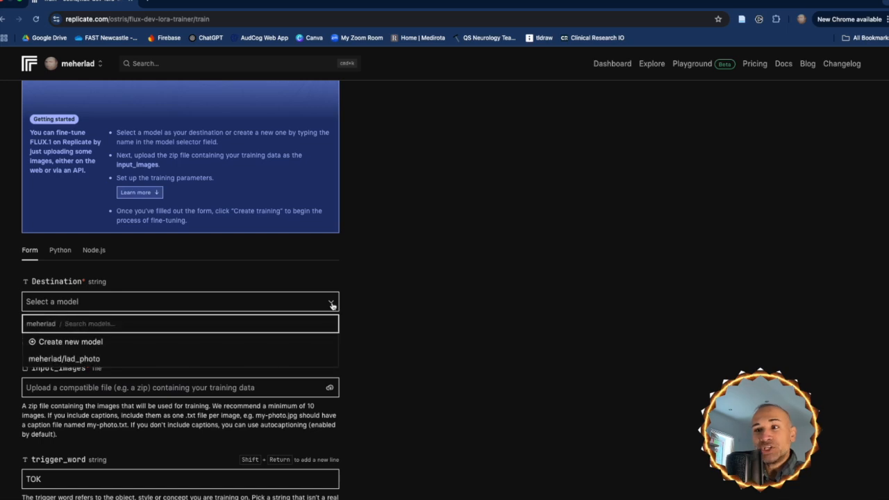
click(77, 343)
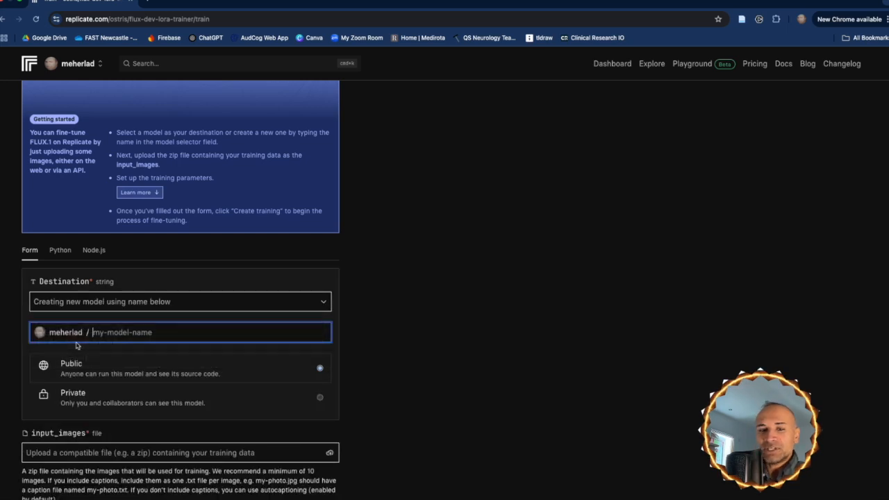
text(my-pr)
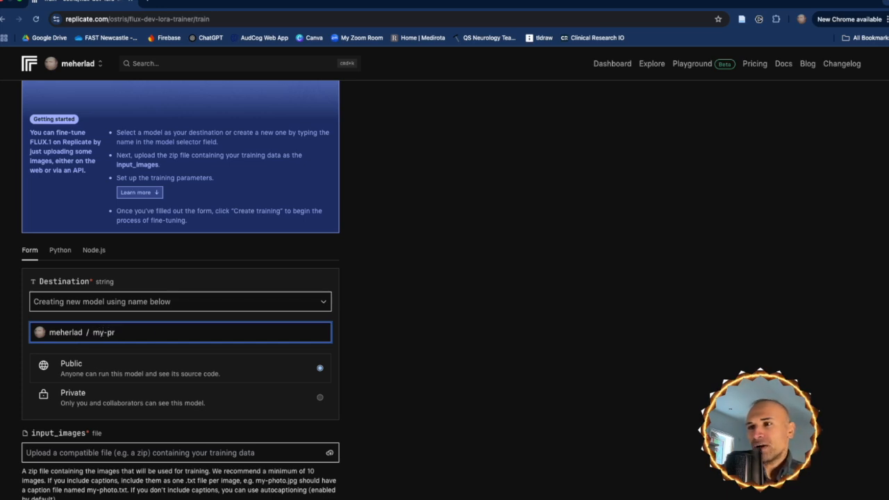
text(ofile-)
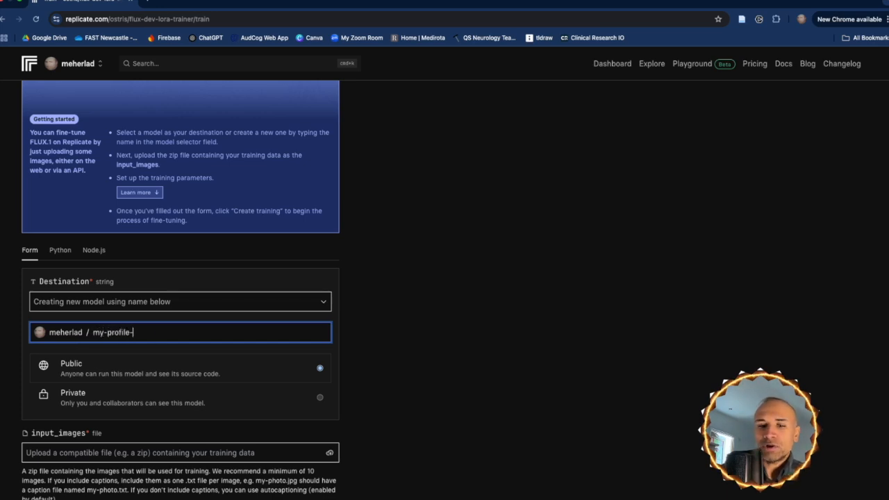
text(photo)
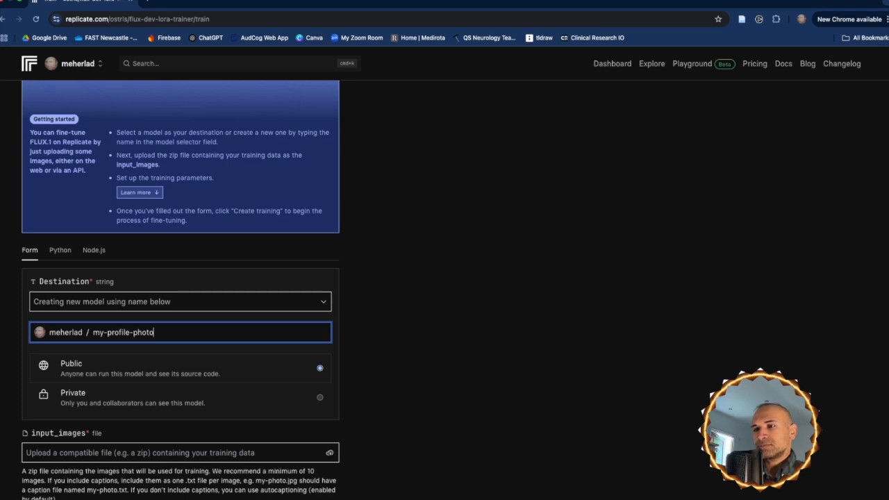
click(89, 398)
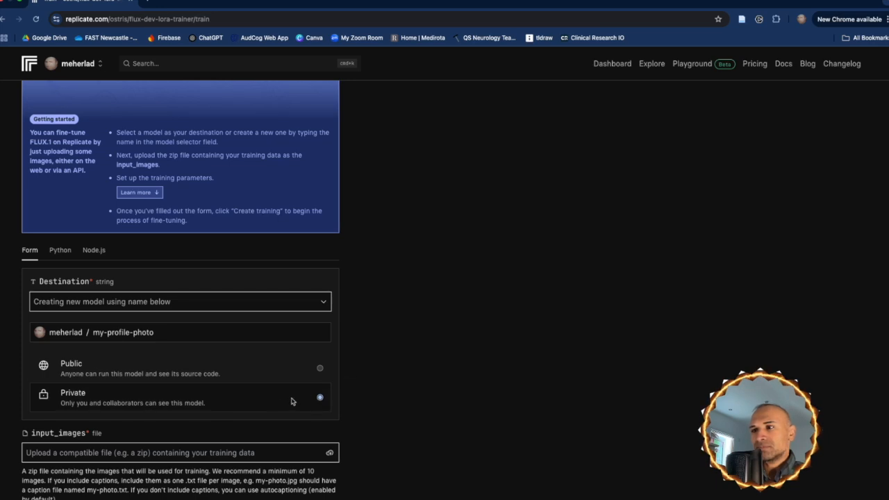
Choose lad.zip from the Dropbox folder as the training's input_images file
scroll(400, 394, down, 5)
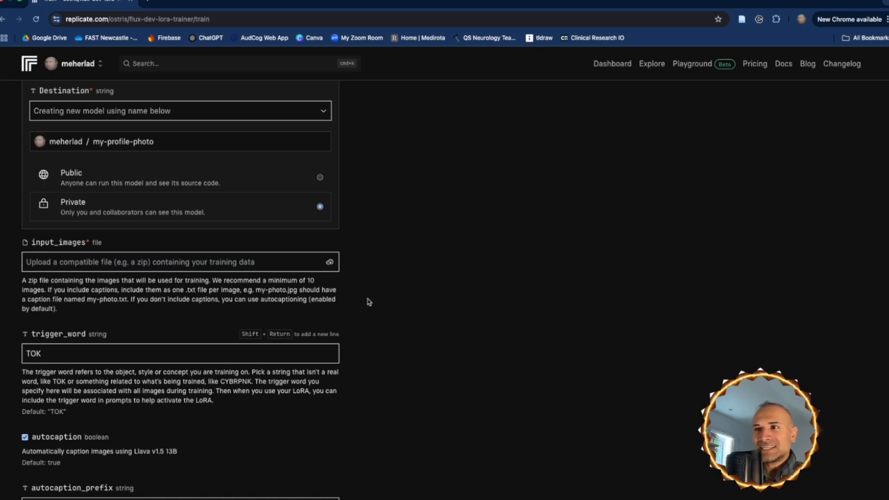
click(330, 261)
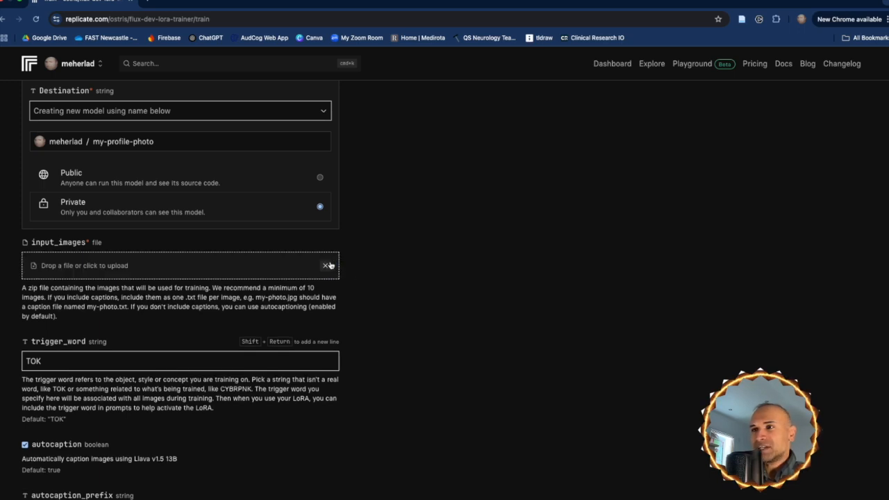
click(74, 268)
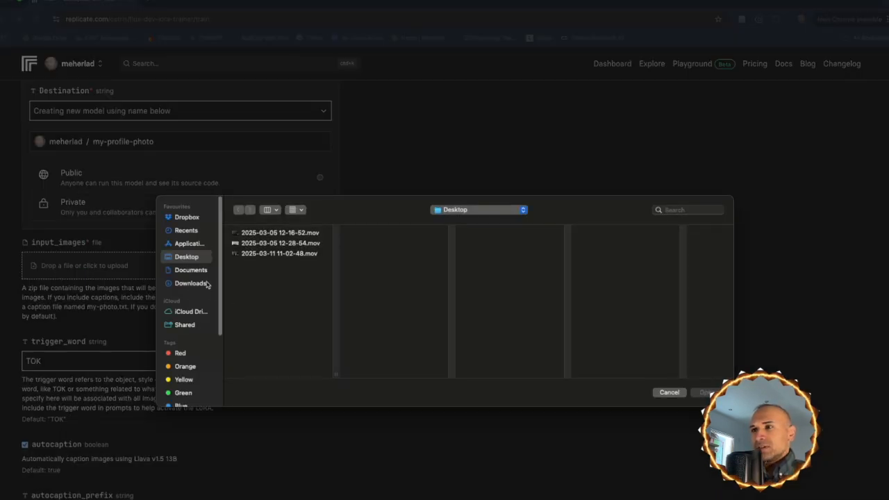
click(187, 218)
scroll(278, 300, down, 1)
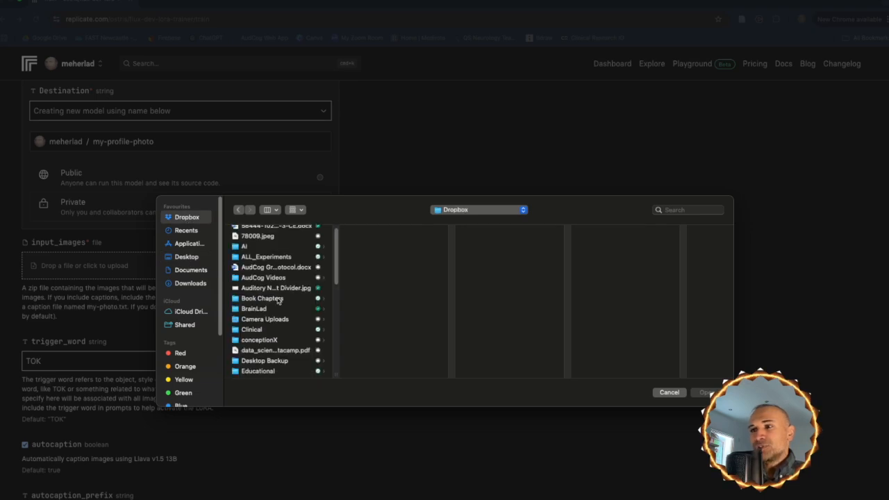
scroll(279, 300, down, 5)
click(250, 342)
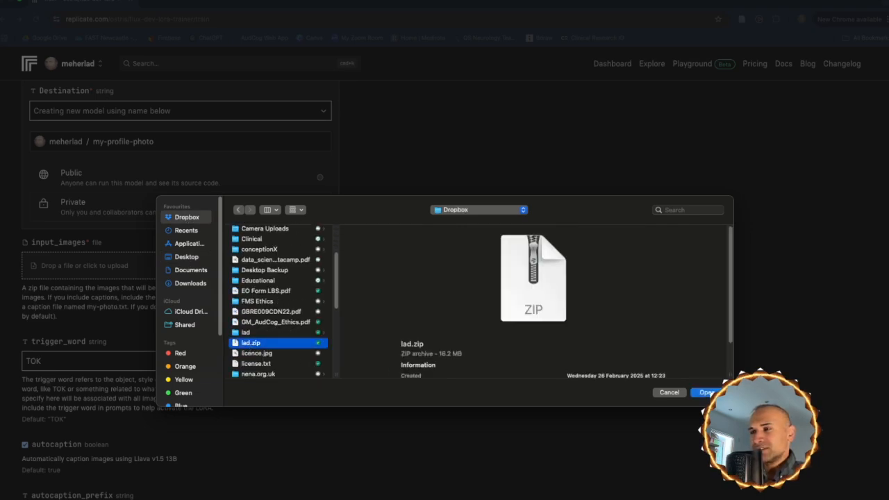
click(708, 393)
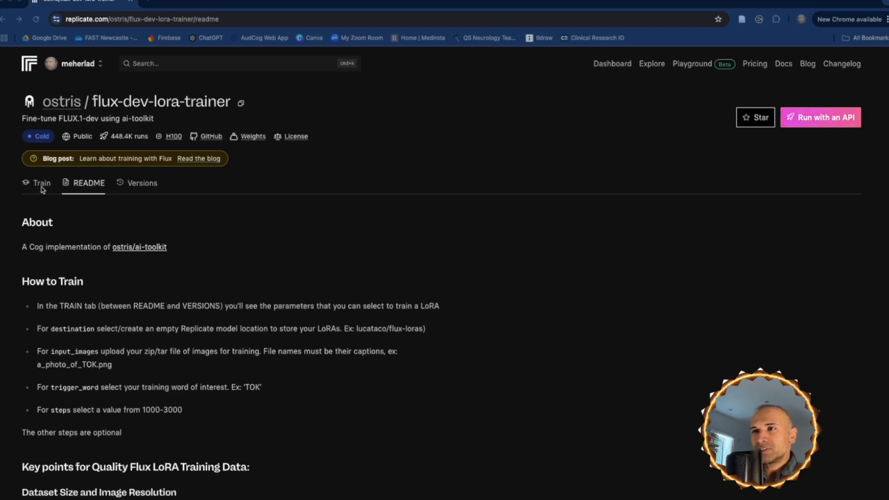
Open the trainer's Train page in a new tab and arrange it and the README in side-by-side windows
right_click(40, 186)
click(66, 191)
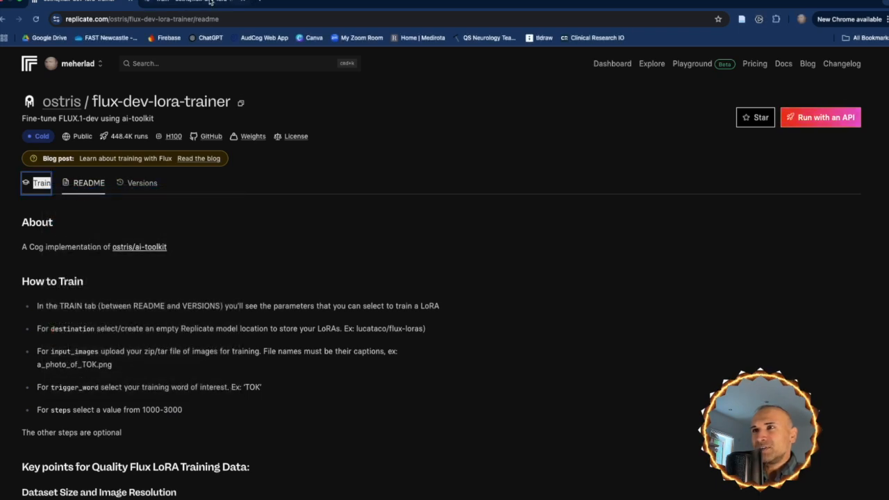
drag(96, 3, 586, 28)
drag(500, 29, 682, 0)
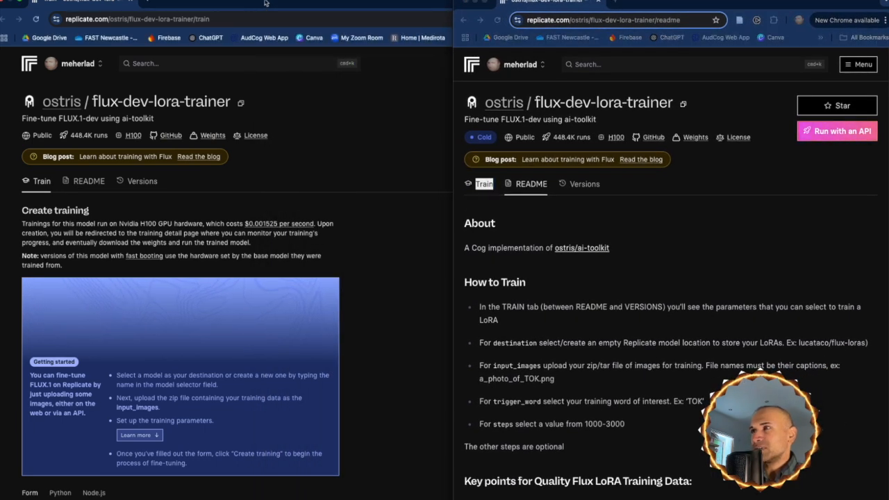
click(19, 10)
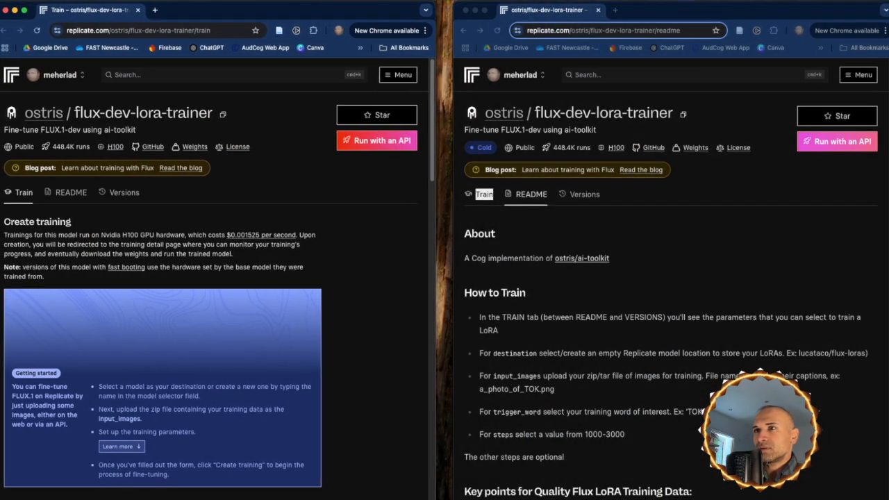
drag(434, 268, 459, 264)
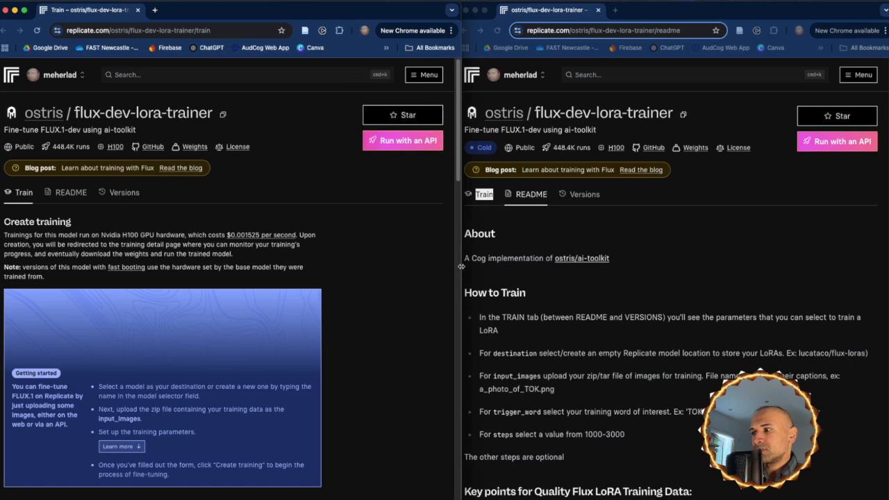
In the training form, create a new private destination model named my-profile-photo
scroll(442, 333, down, 3)
click(166, 329)
click(161, 365)
text(my-profile-photo)
click(116, 426)
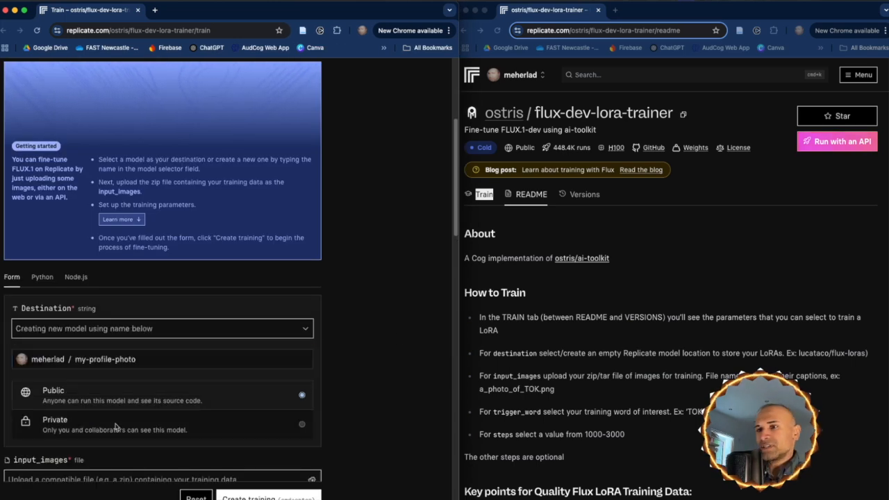
Upload lad.zip as the input_images file for the training
scroll(115, 426, down, 3)
click(55, 305)
click(55, 308)
double_click(305, 391)
Replace the trigger word with LAD and close the file window showing the training images
click(60, 412)
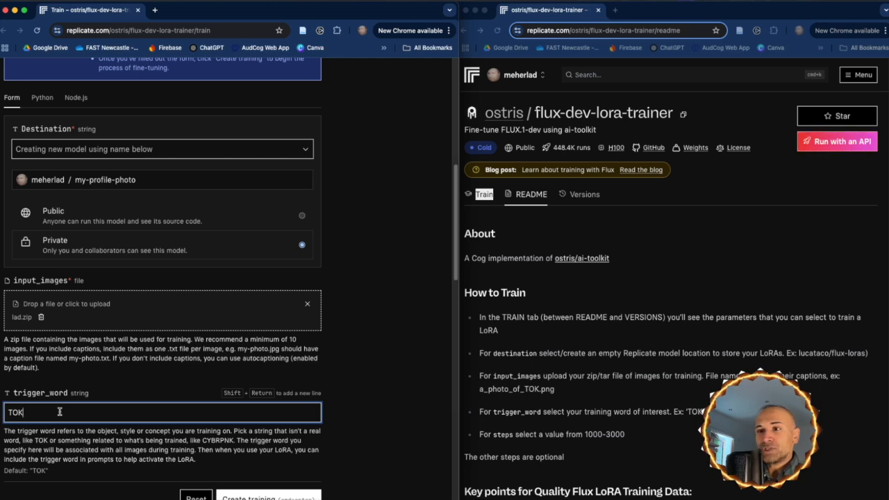
key(super+a)
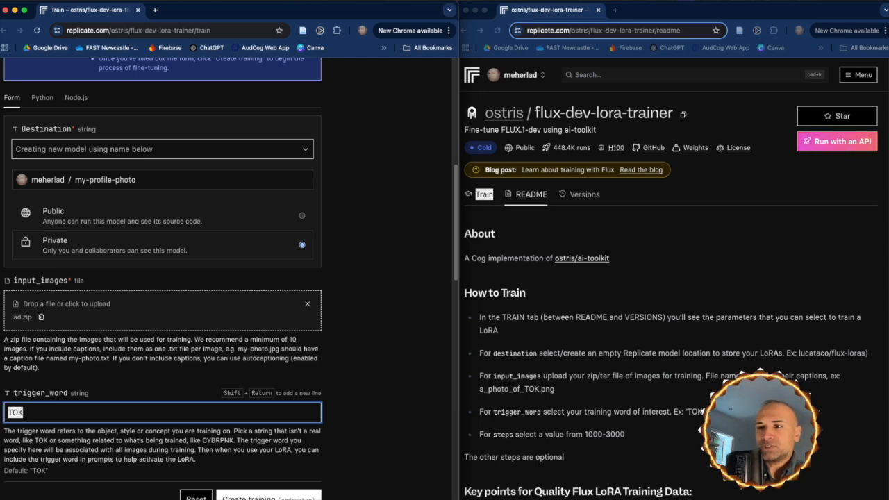
text(LAD)
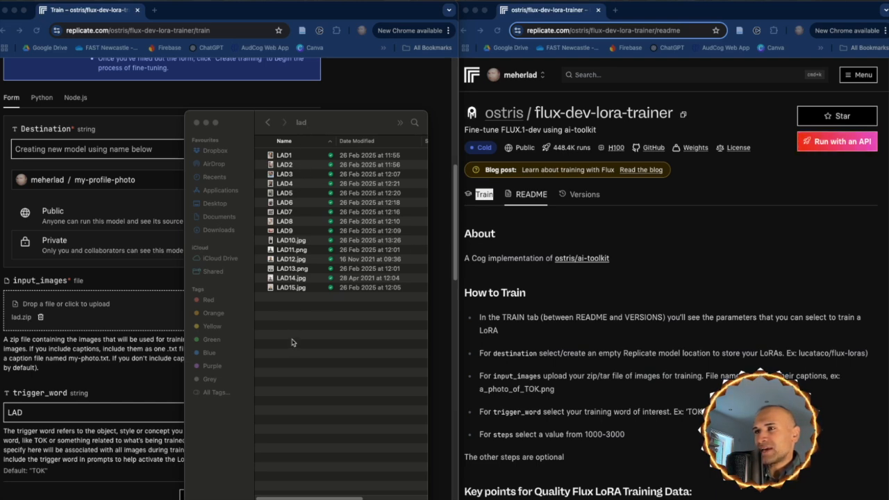
click(197, 123)
click(197, 123)
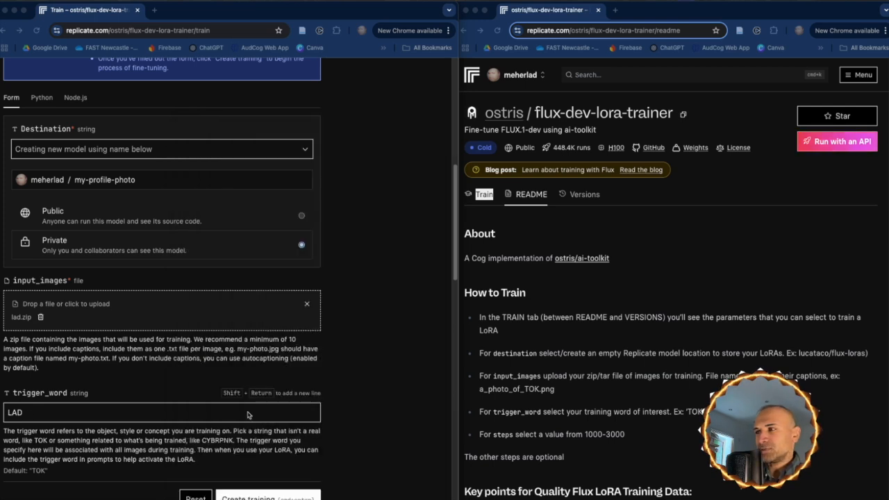
Review the remaining training parameters alongside the README guidance and create the training
scroll(695, 348, down, 2)
scroll(260, 331, down, 5)
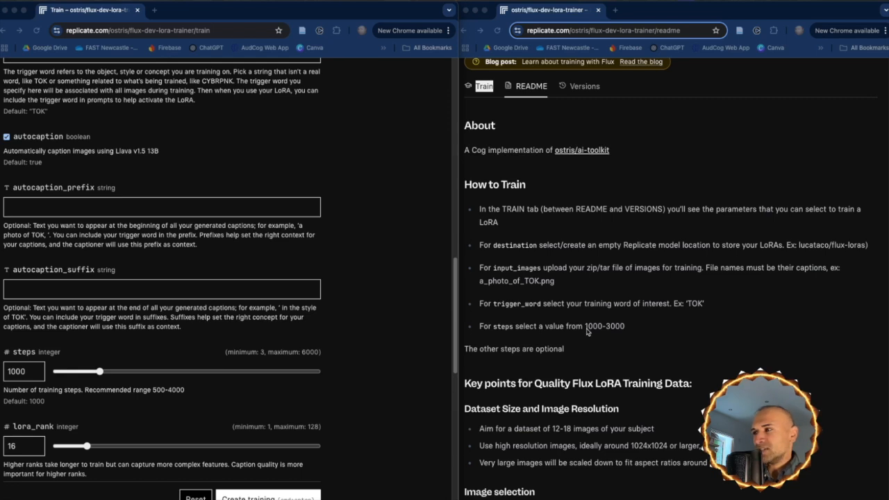
scroll(586, 331, down, 5)
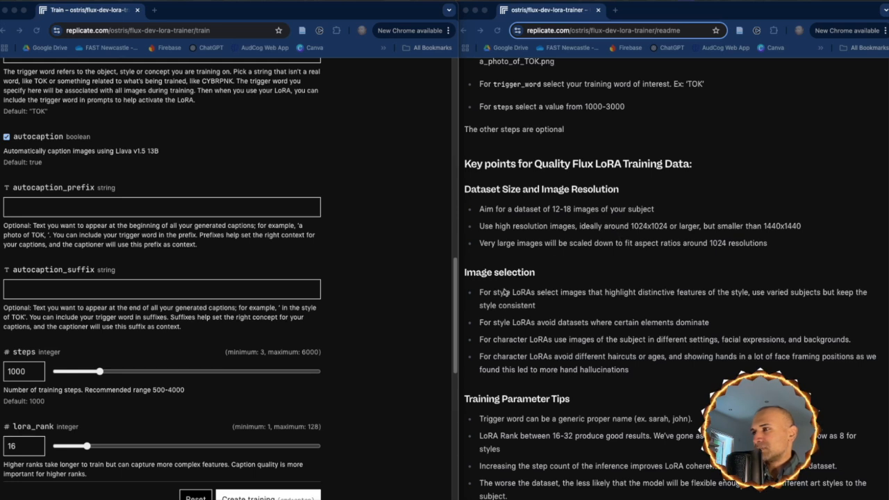
scroll(575, 295, down, 2)
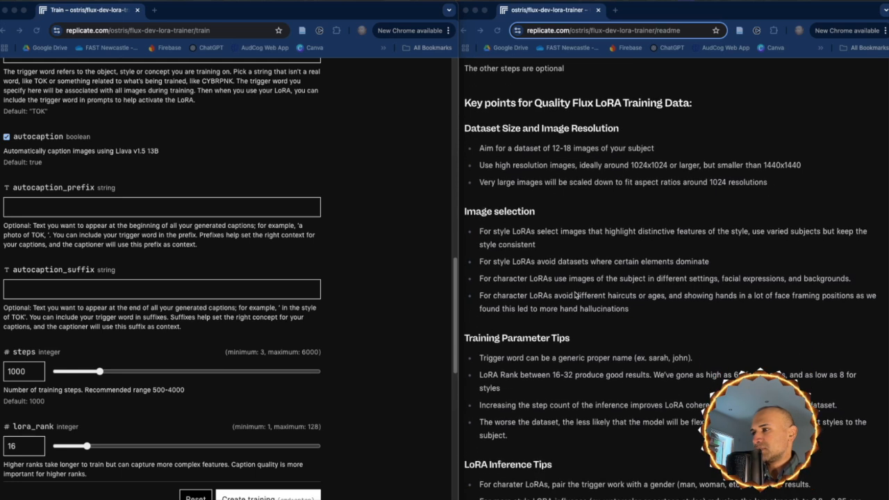
scroll(237, 308, down, 3)
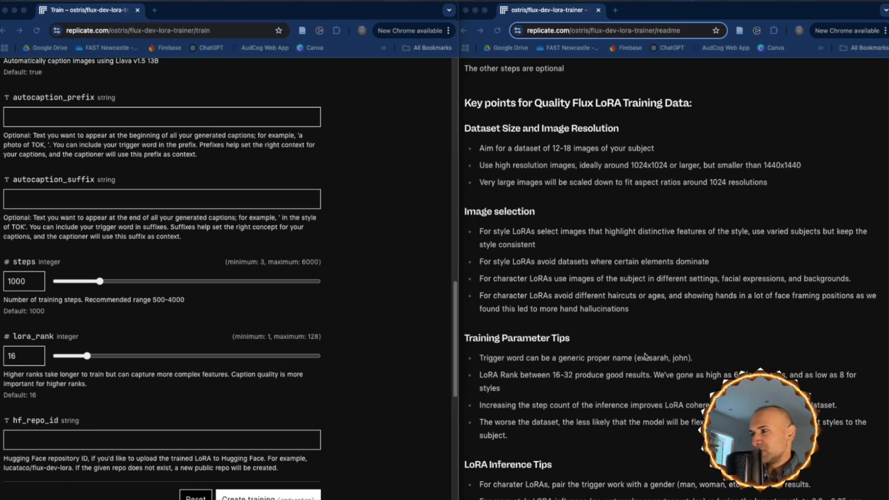
scroll(646, 357, down, 1)
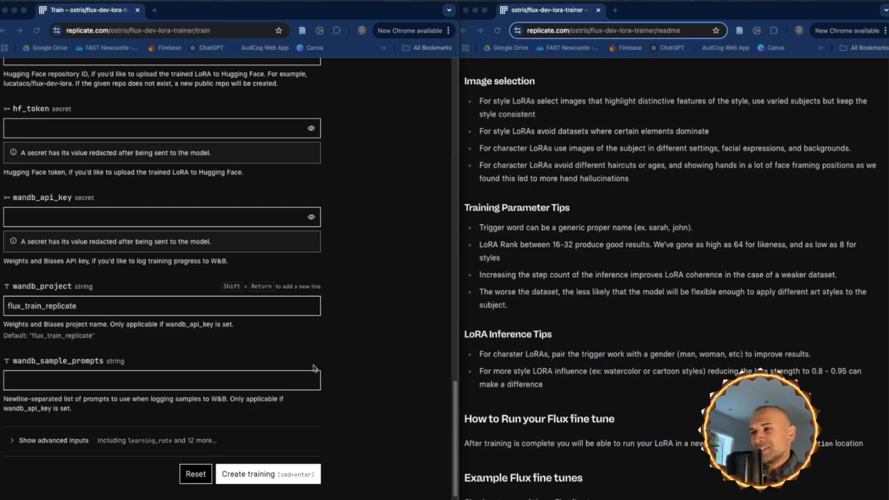
click(252, 476)
click(252, 476)
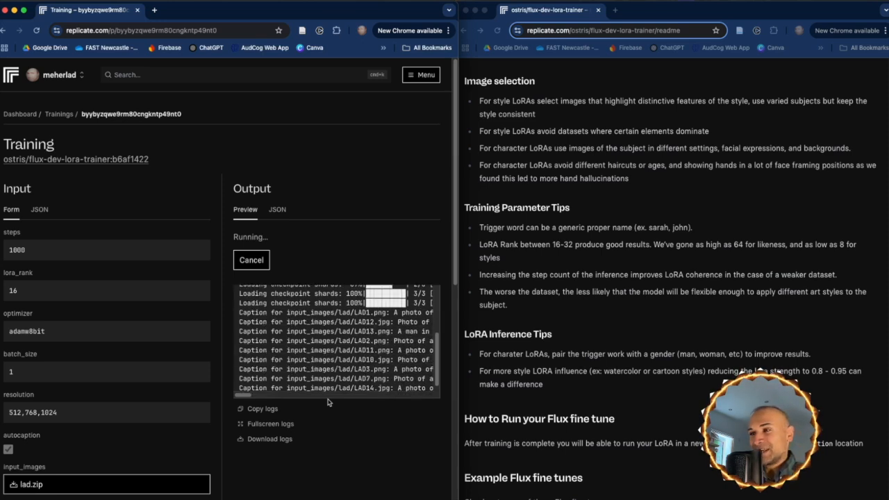
Examine the training run's log output and follow it through to the training result
drag(250, 395, 270, 396)
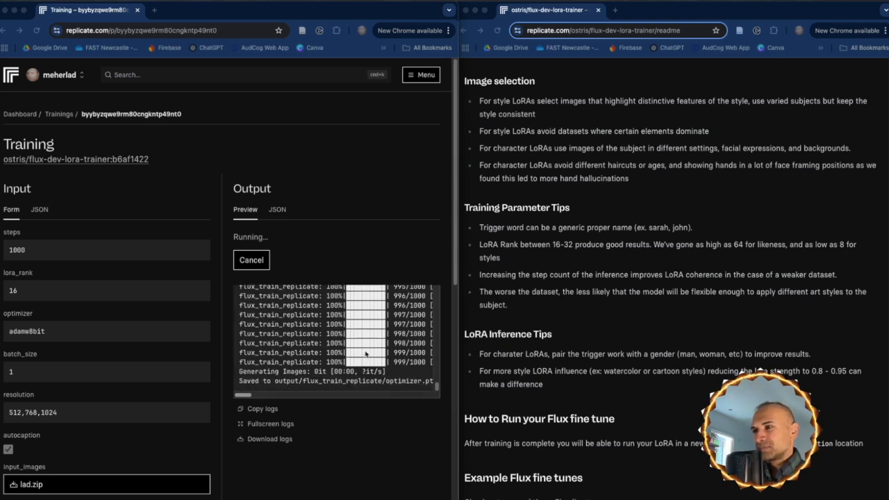
scroll(347, 357, down, 2)
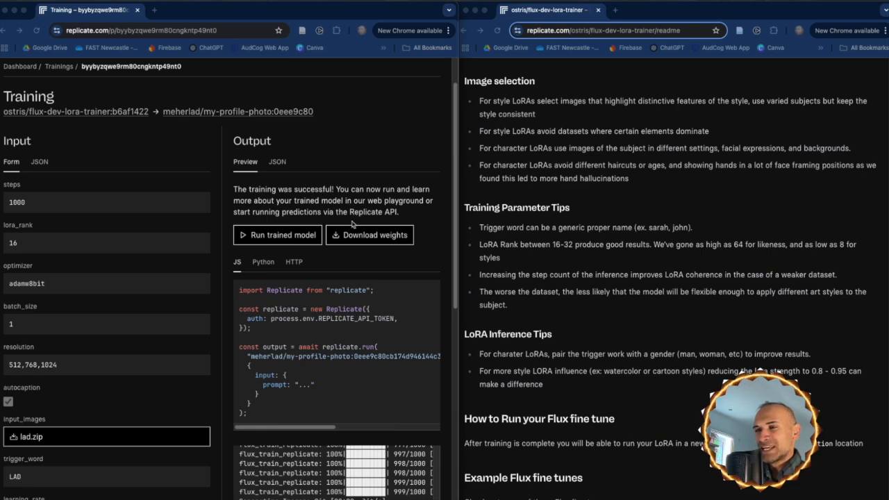
Run the trained my-profile-photo model in its playground and expand the browser window to full screen
scroll(352, 224, down, 5)
scroll(351, 224, up, 6)
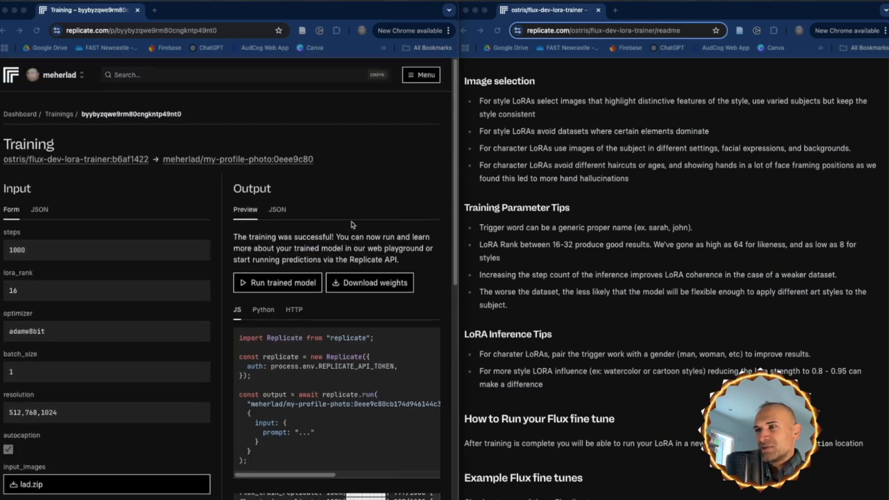
click(274, 287)
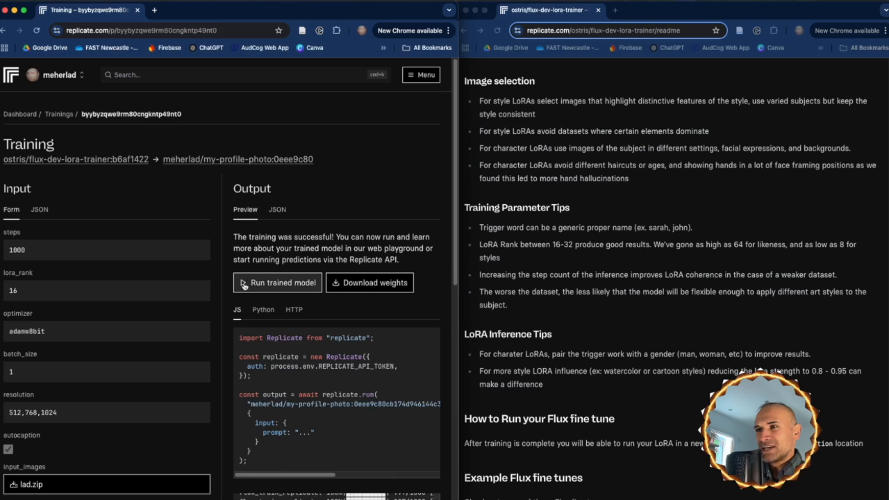
click(244, 283)
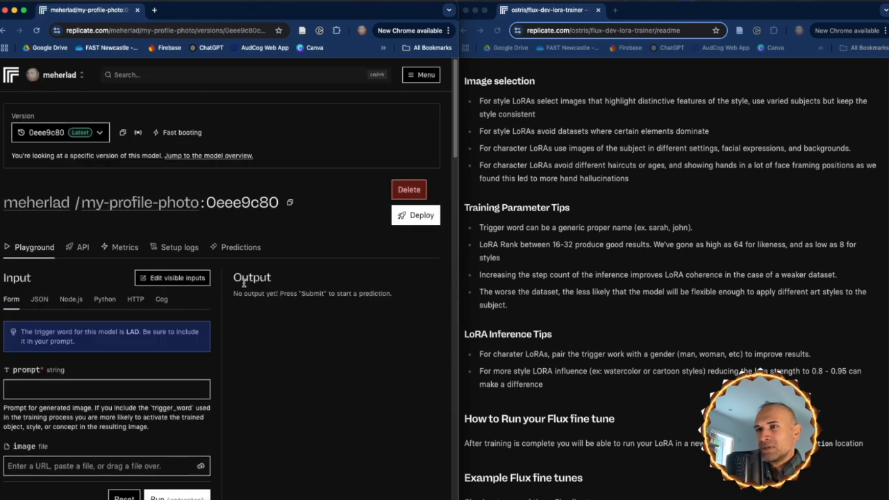
click(24, 10)
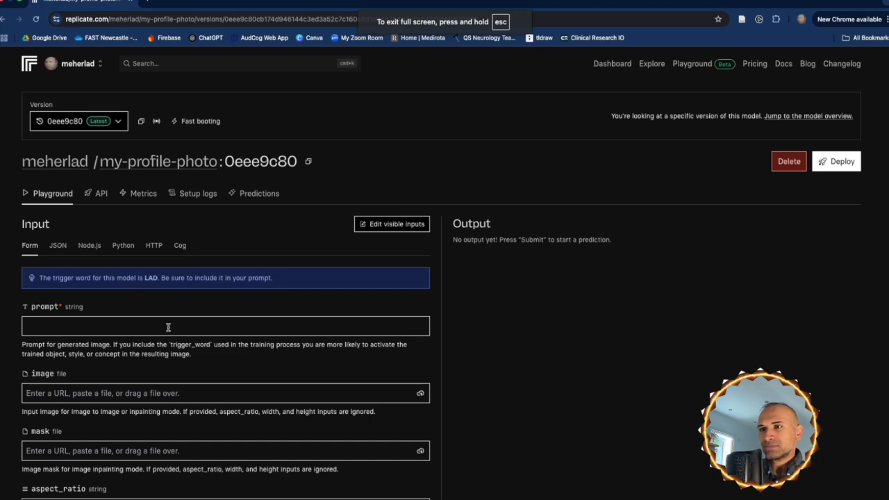
Examine the model's playground inputs, from prompt and aspect_ratio through guidance_scale, output_format and the LoRA scale settings
scroll(168, 327, down, 5)
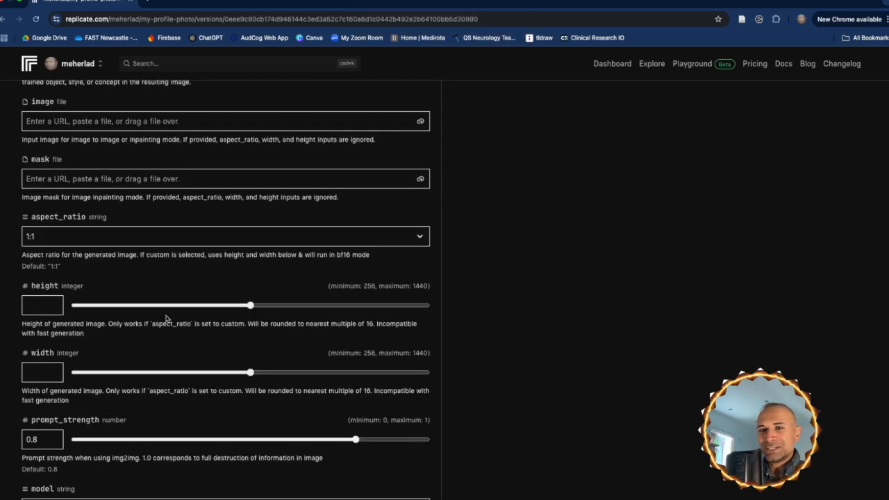
scroll(179, 322, down, 4)
scroll(180, 326, down, 1)
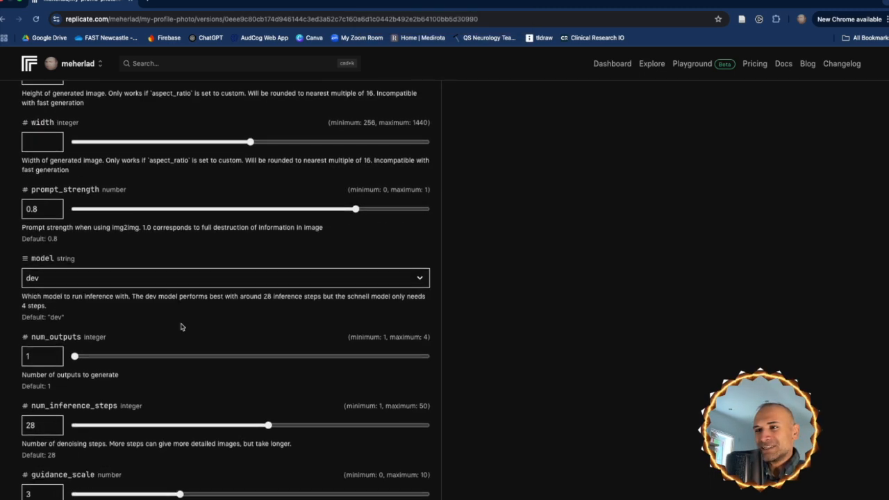
scroll(180, 327, down, 4)
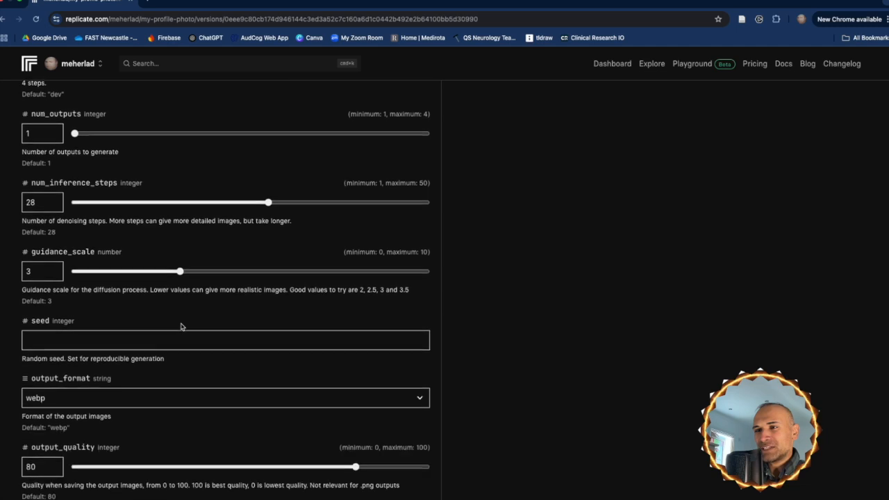
scroll(181, 327, down, 7)
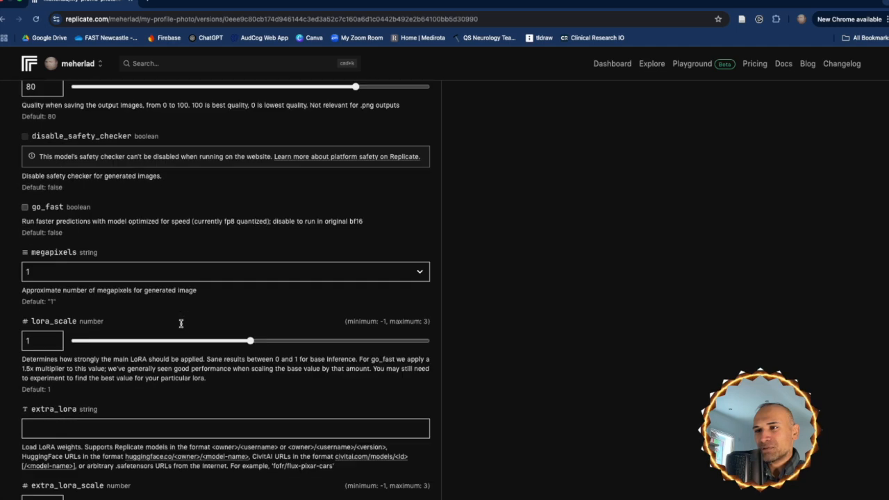
scroll(181, 324, down, 3)
scroll(180, 325, up, 15)
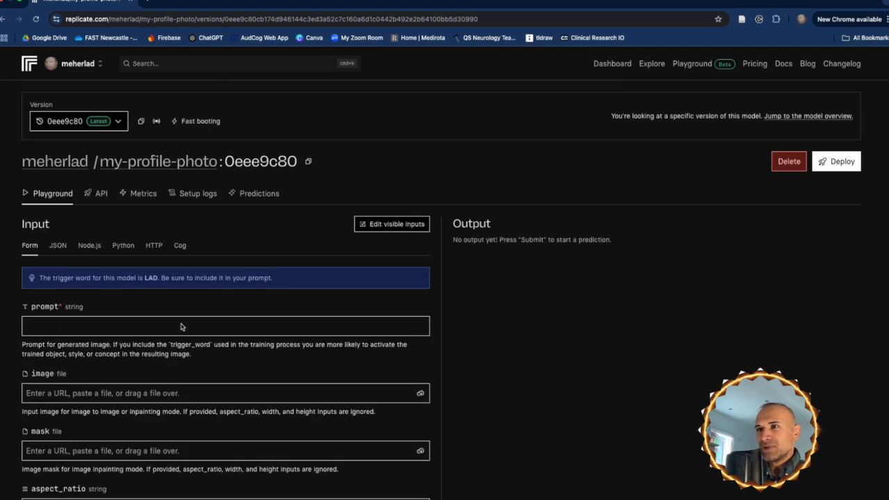
scroll(180, 322, down, 1)
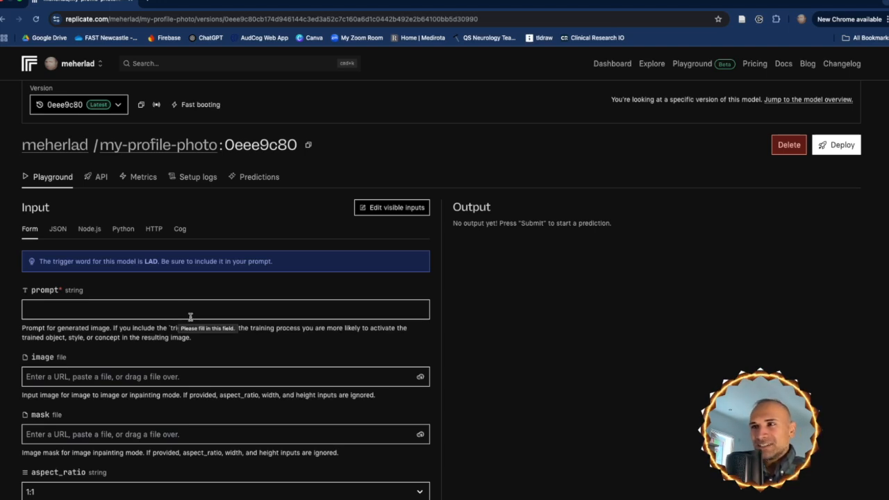
Switch to ChatGPT and write the request "Generate a prompt that creates a stylish but professional looking profile photo for me"
click(208, 37)
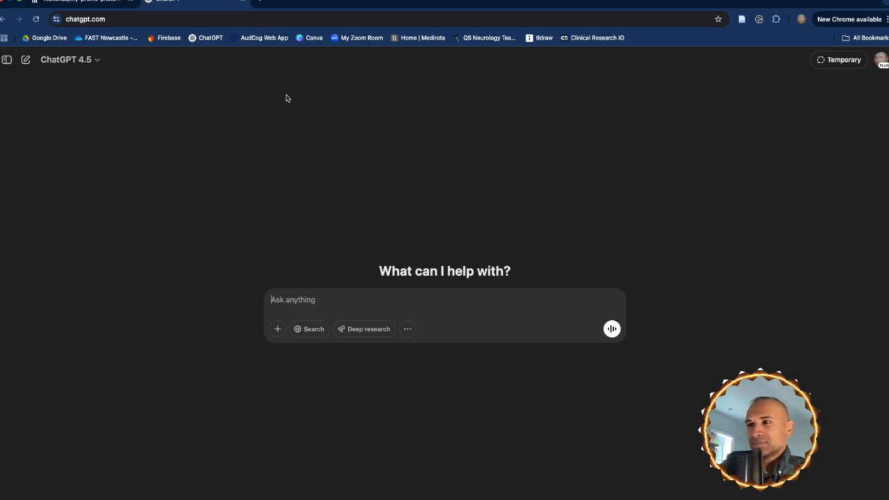
text(Gene)
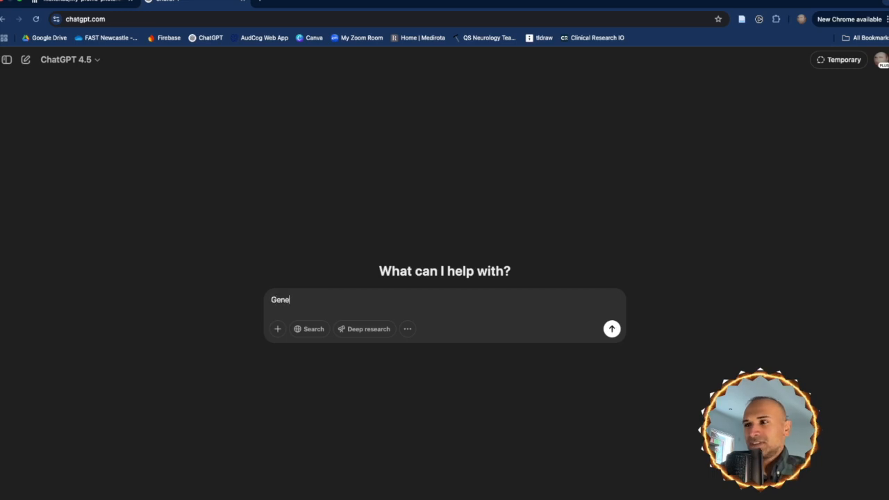
text(rate a pr)
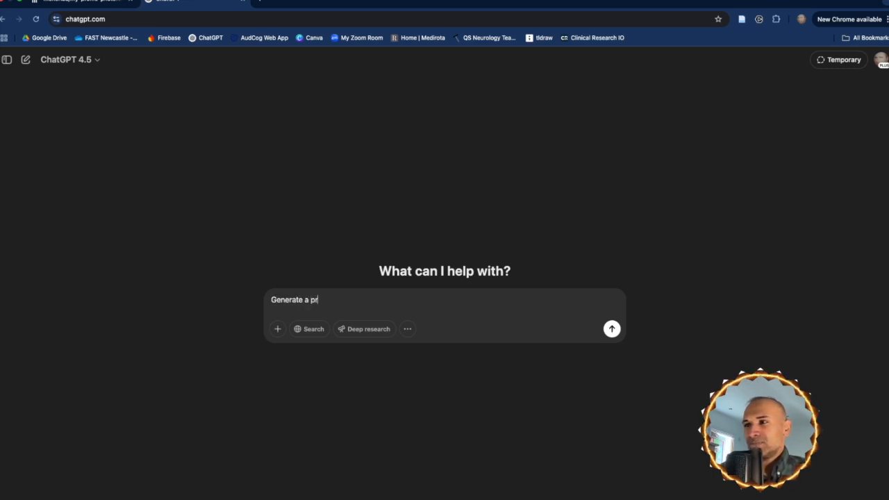
text(ompt )
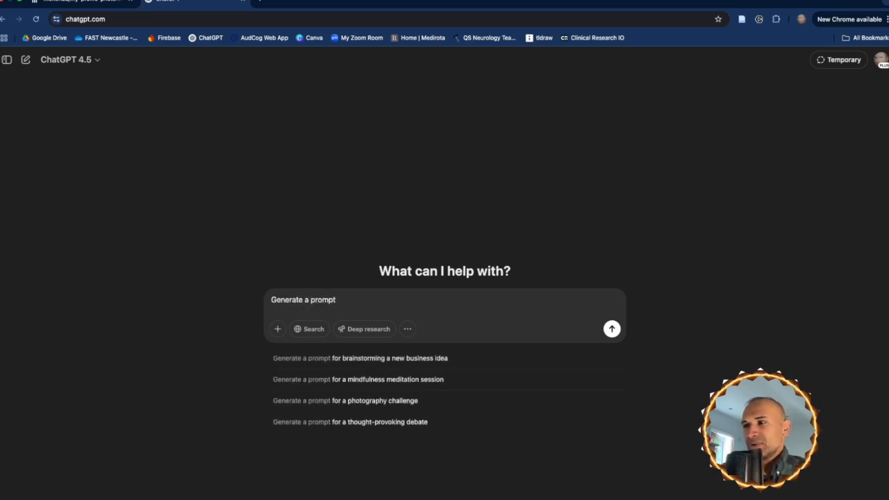
text(that )
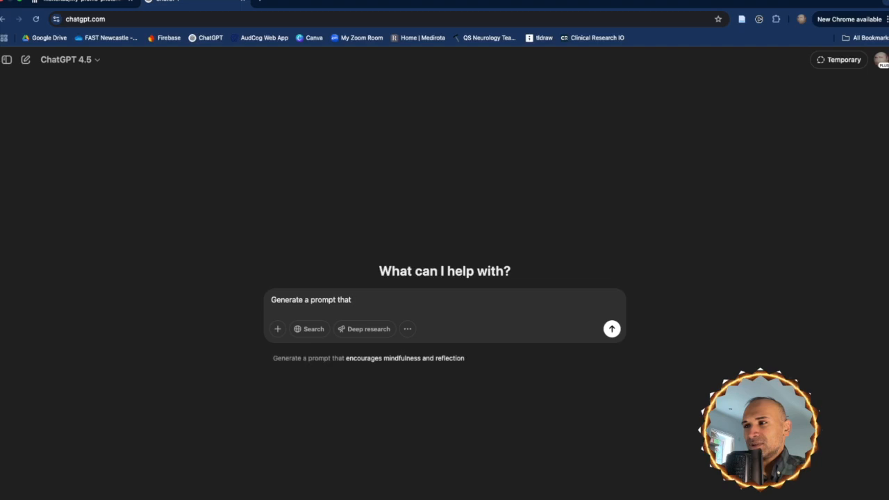
text(creates a)
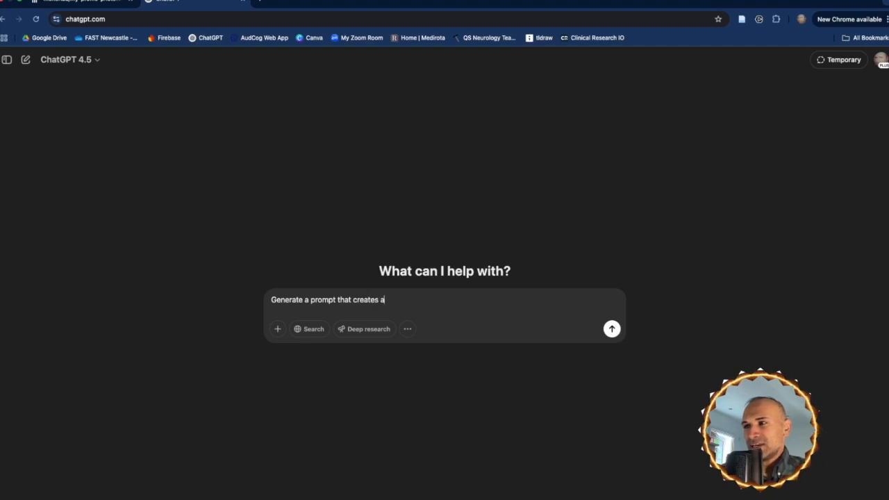
text( stylish but)
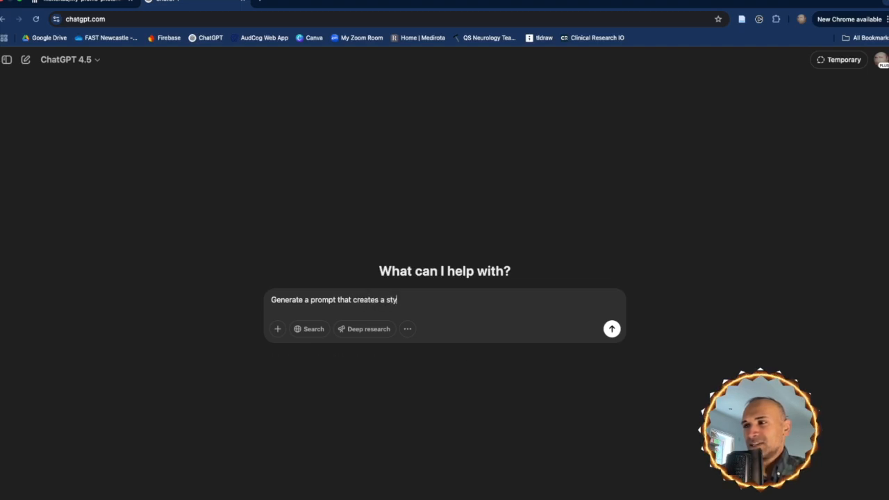
text( prof)
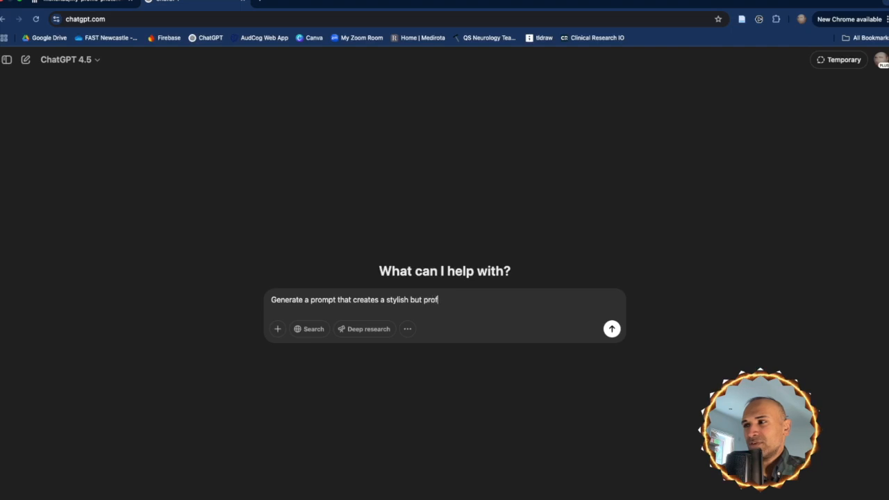
text(essional looking profile )
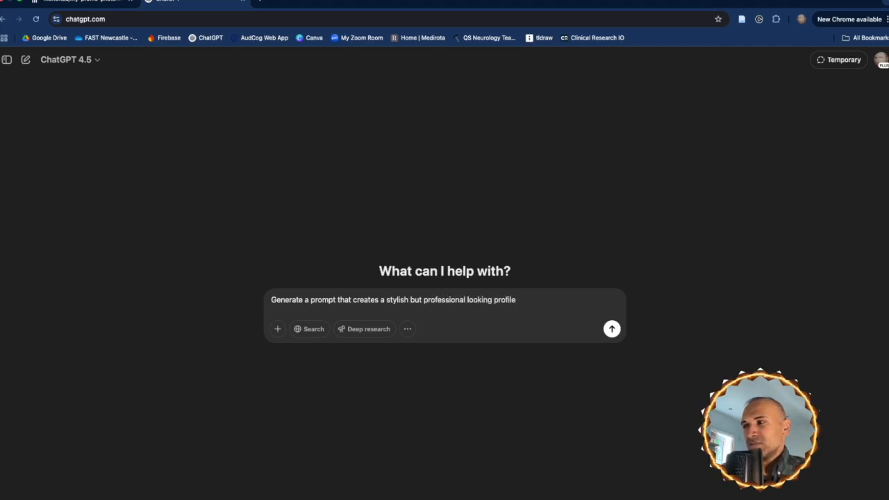
text(photo)
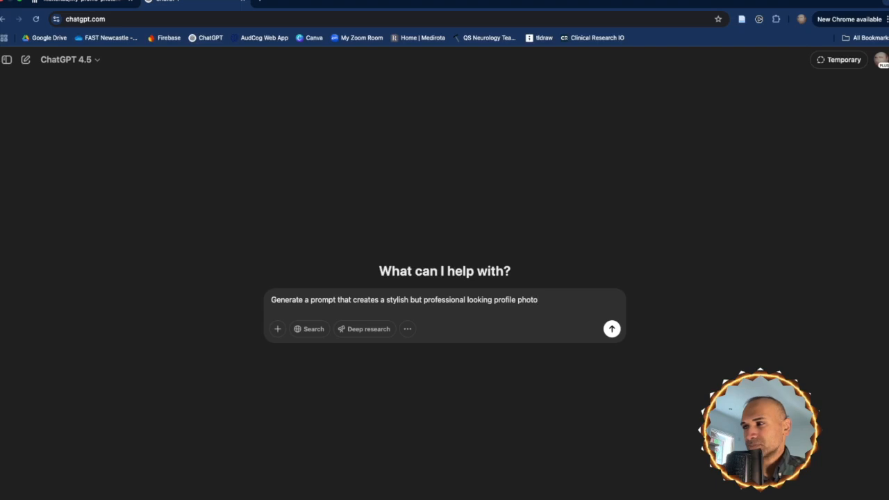
text( for)
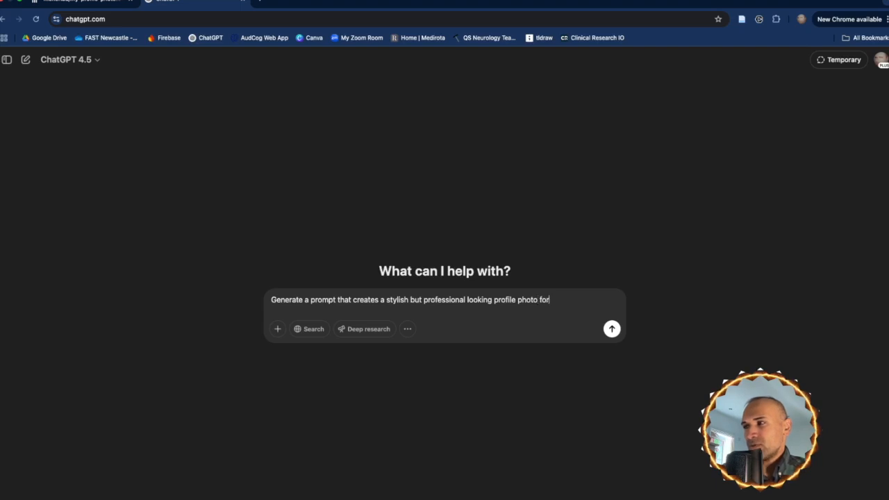
text( me)
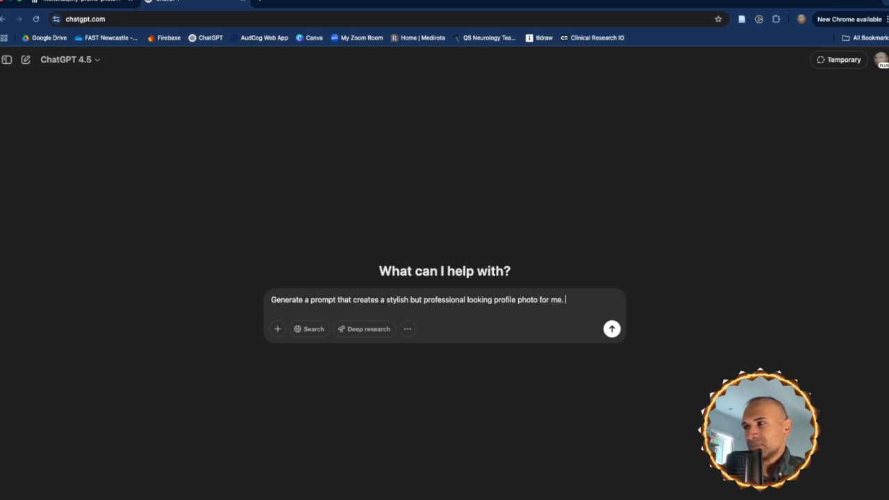
text(. it needs to be)
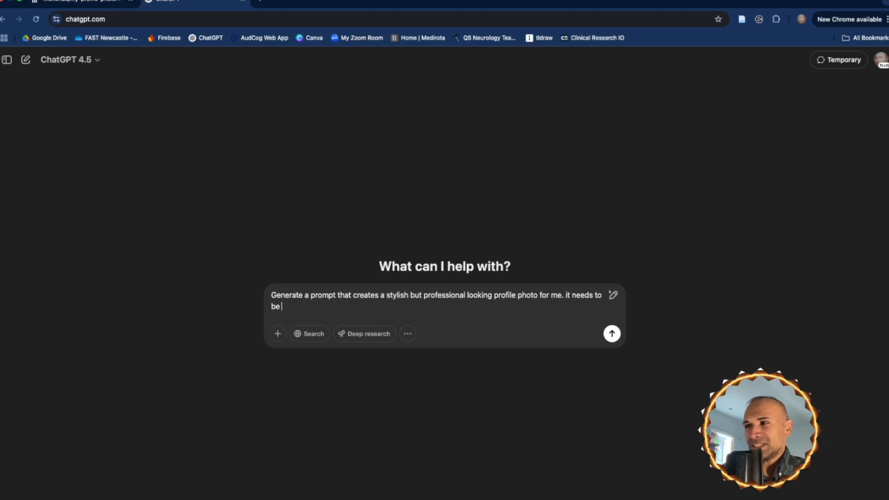
text( something that)
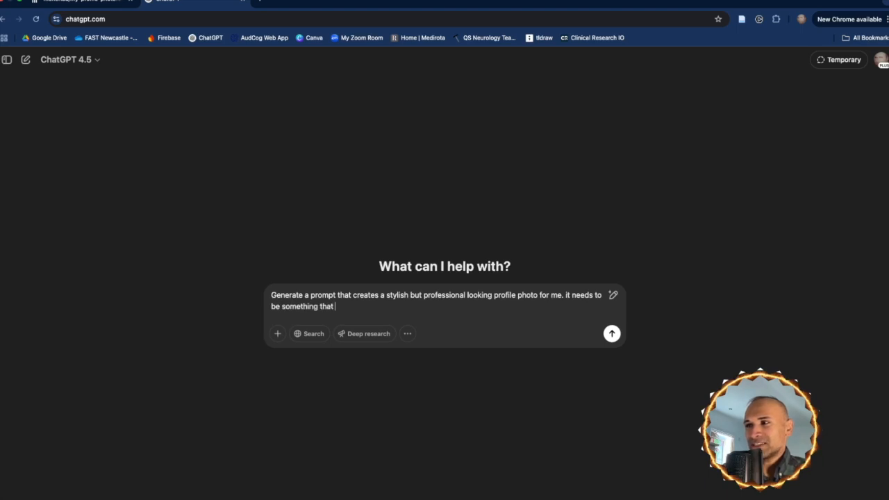
text( i can use on)
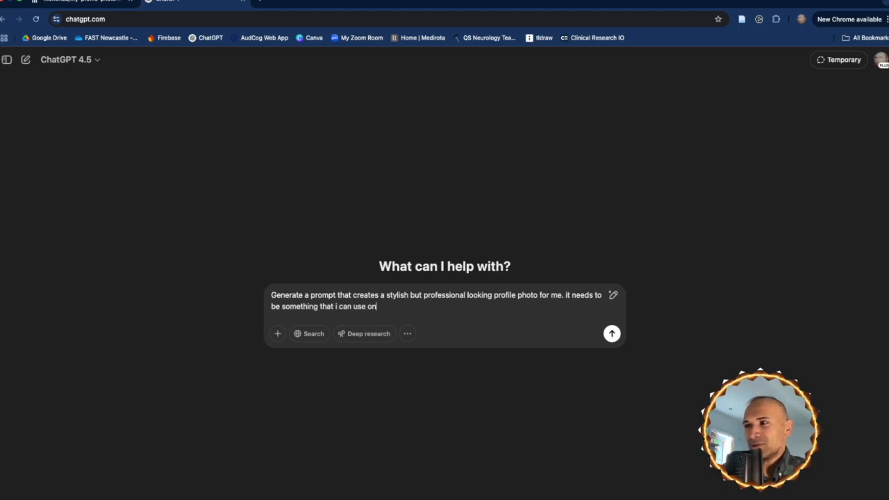
text( linked)
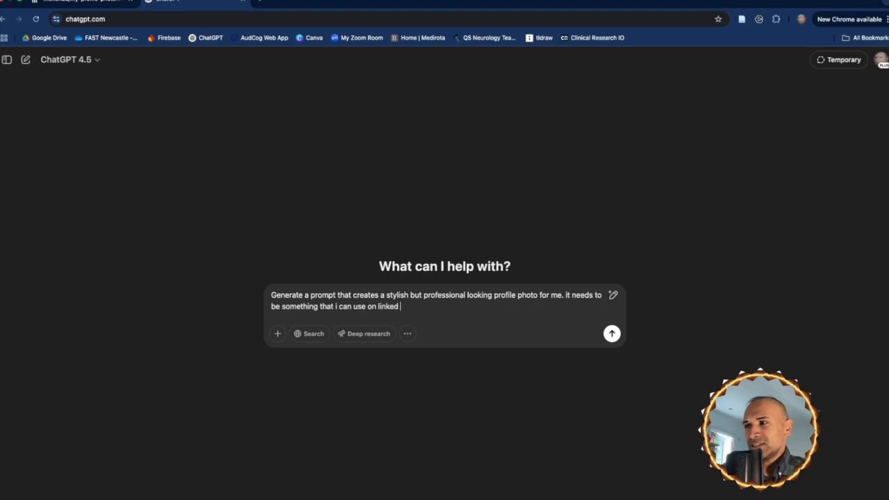
text(in and the pron)
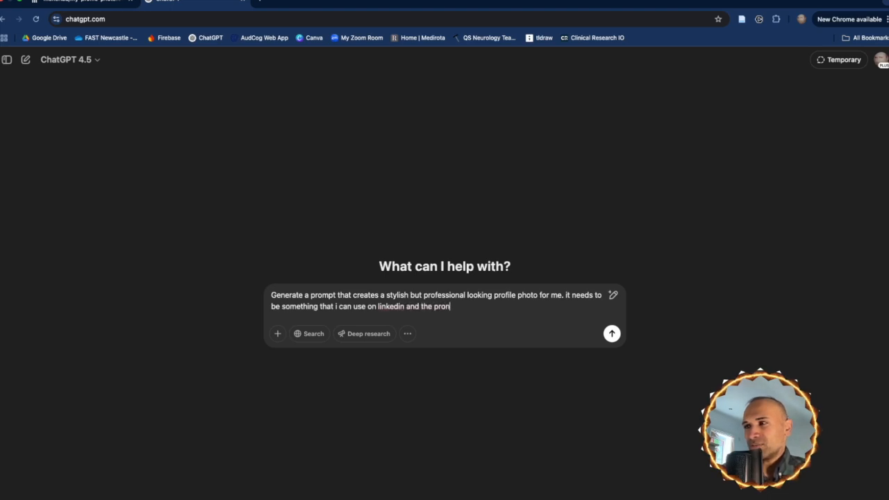
Extend the ChatGPT request with "and the prompt starts with 'a photo of LAD'"
key(BackSpace)
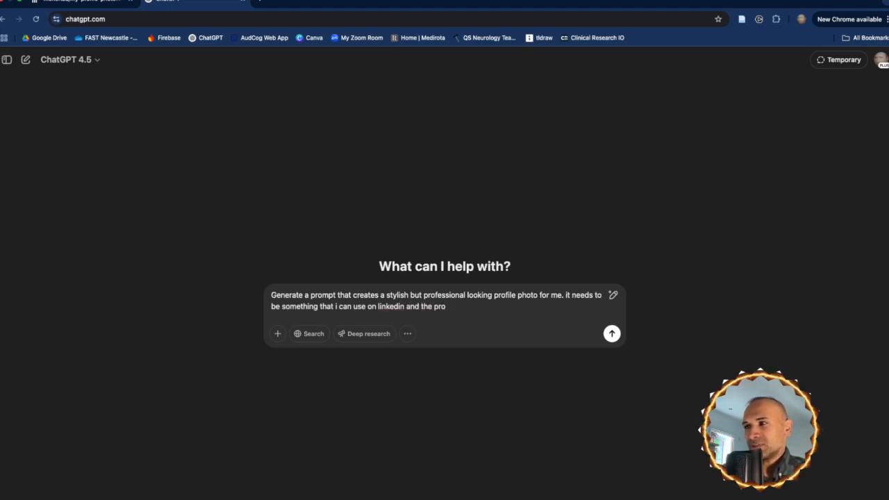
text(mpt start)
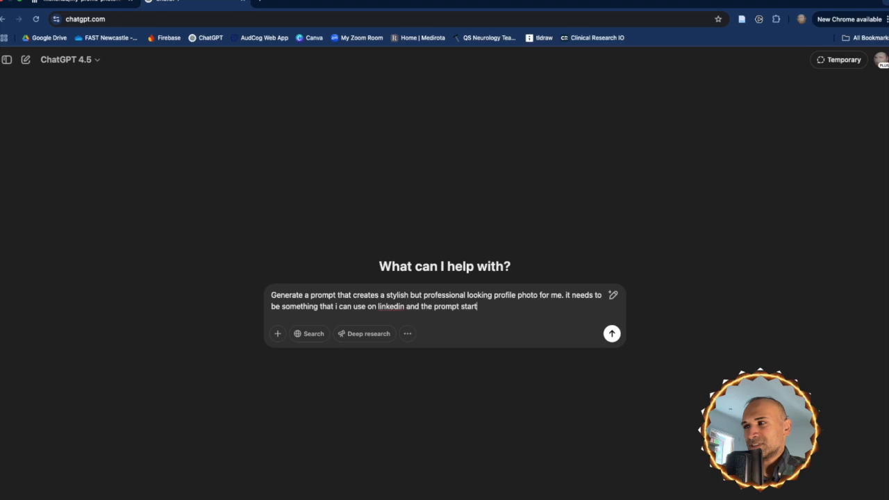
text(s with /)
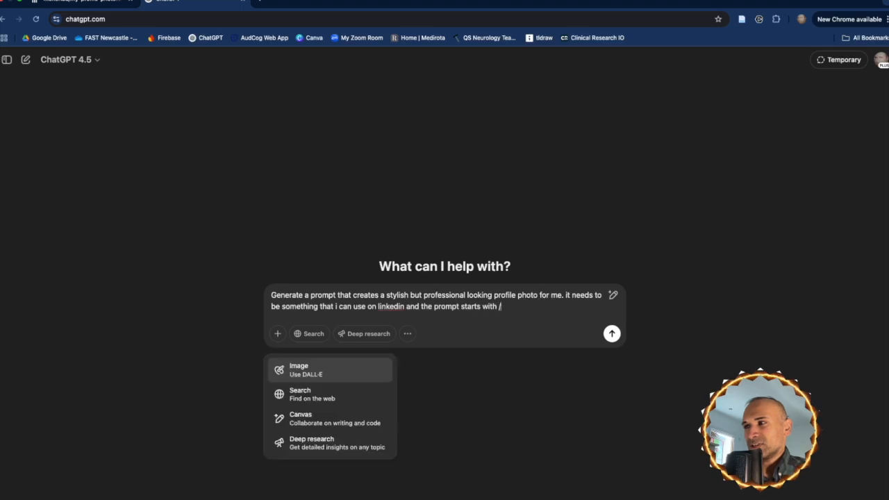
key(BackSpace)
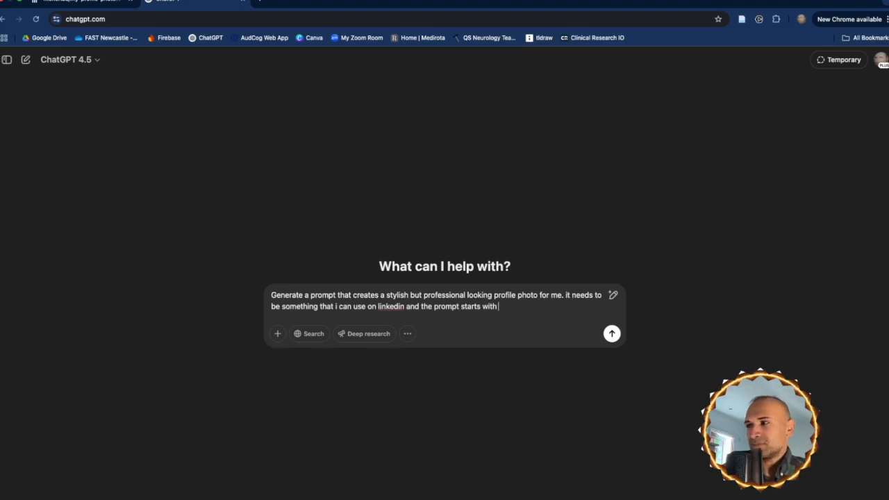
text('a photo)
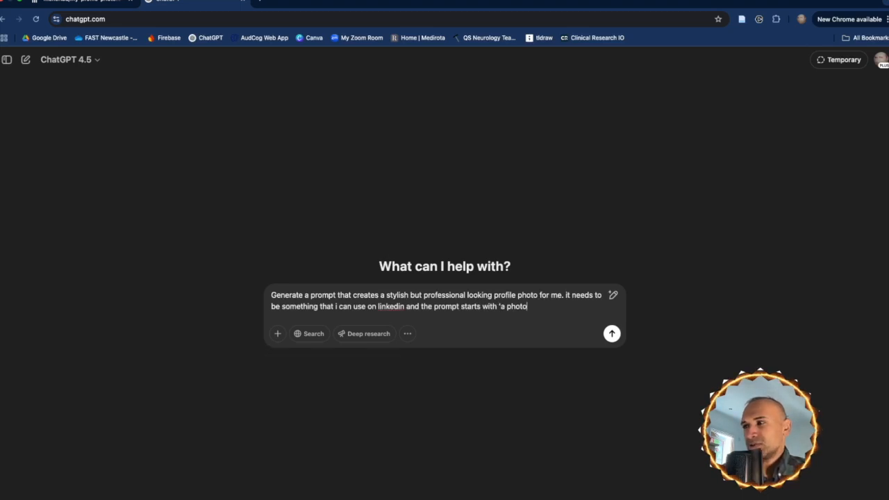
key(BackSpace)
key(BackSpace)
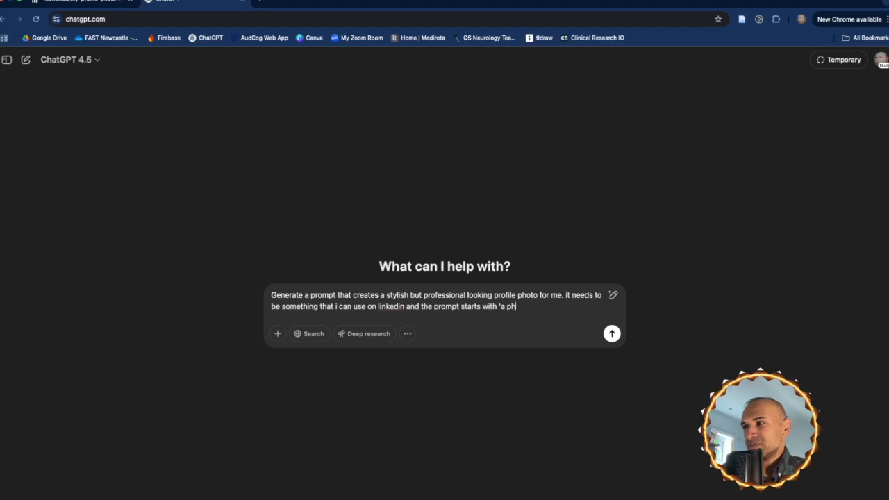
text(oto of)
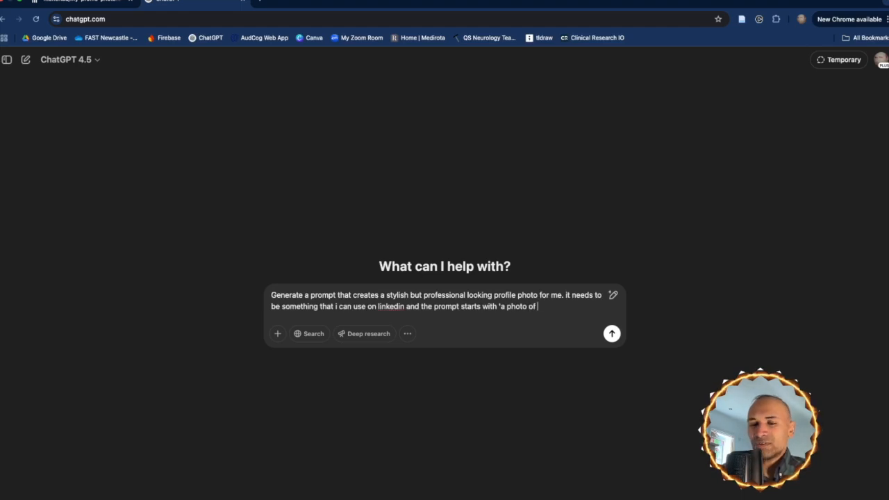
text( LAD' as)
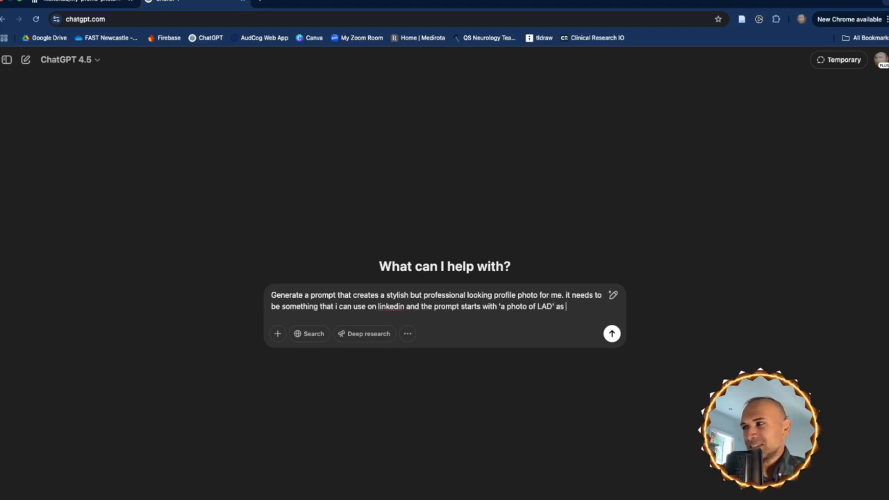
text( LAD is the key)
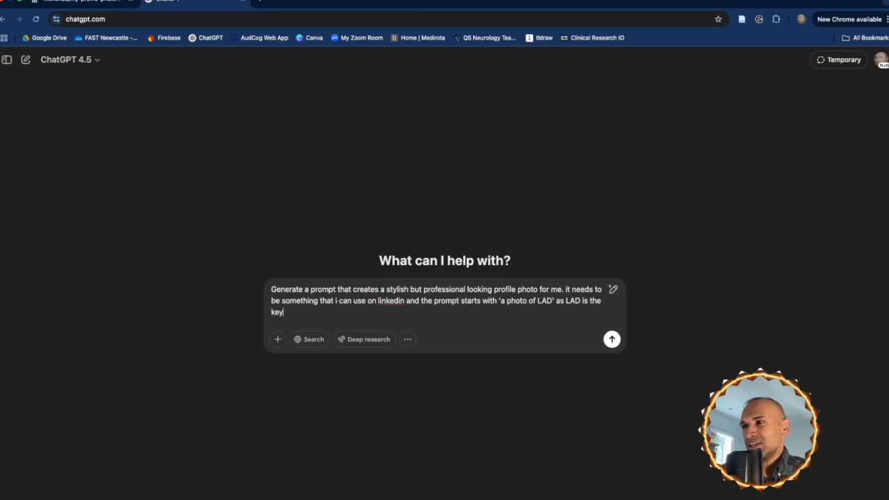
text(word that wi)
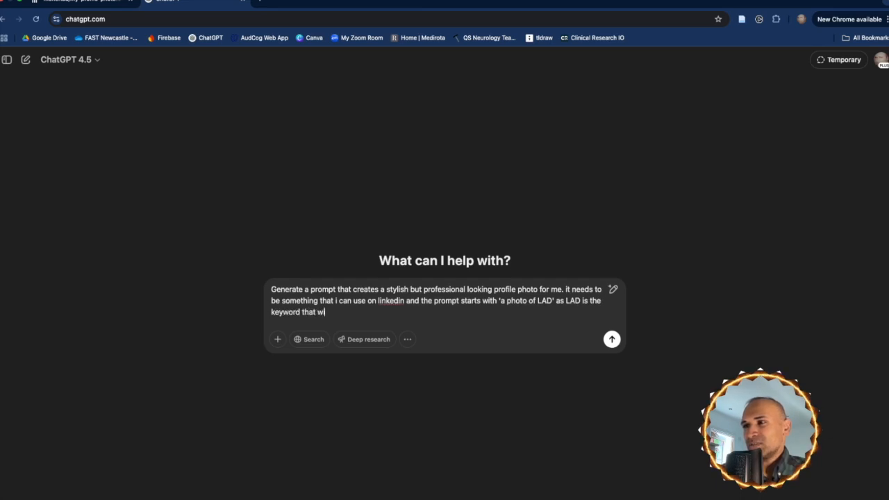
text(ll be used by th)
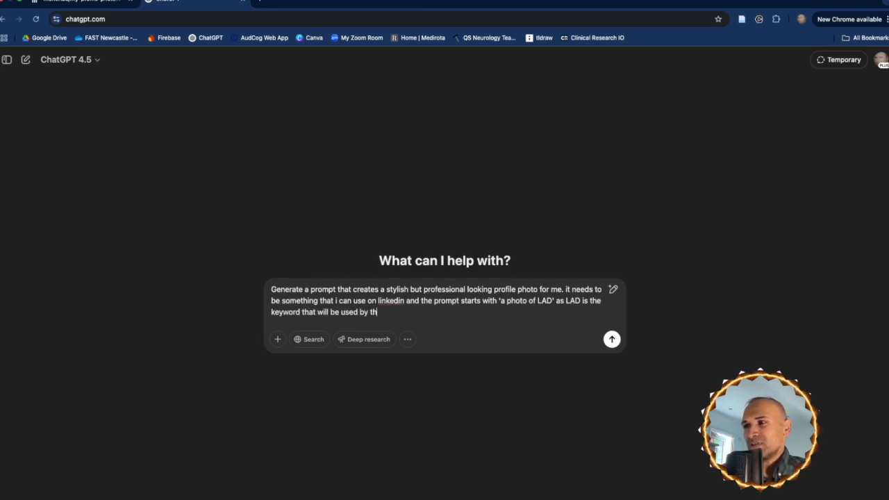
text(e )
text(replicate moc)
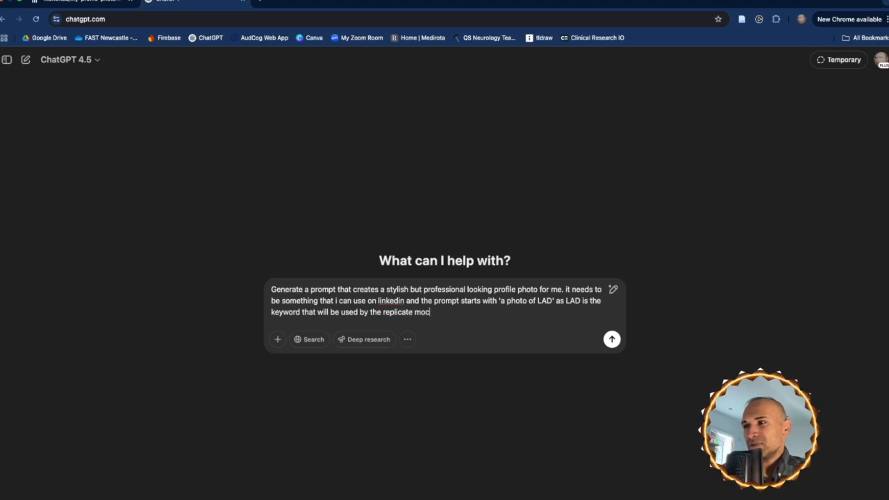
Complete the request with "as LAD is the keyword that will be used by the replicate model to generate the photo" and send it
key(BackSpace)
text(del to )
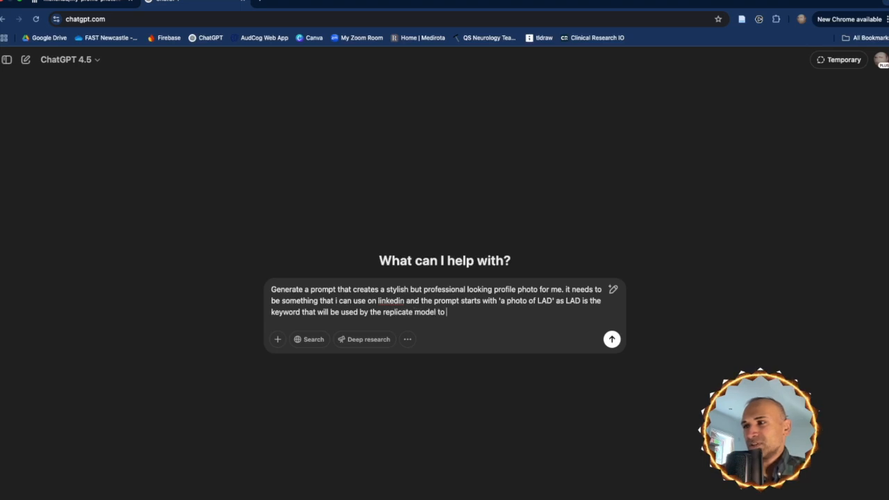
text(generate the)
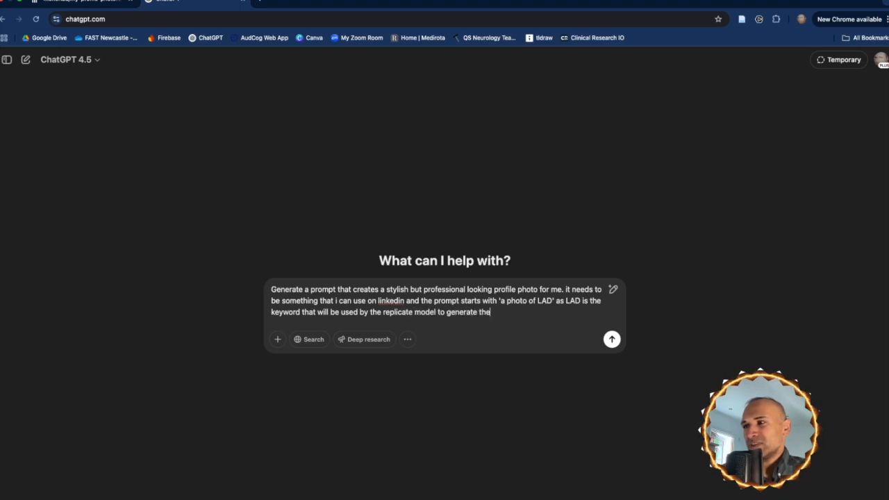
text( pho)
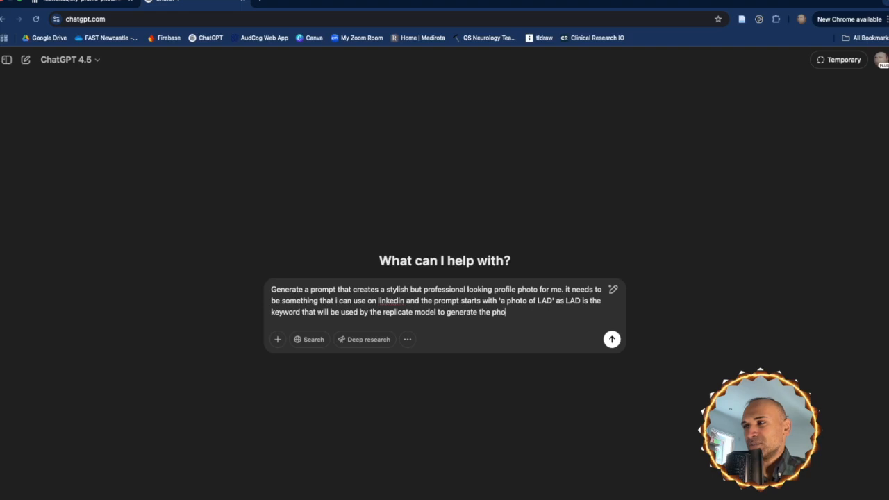
text(to.)
key(Return)
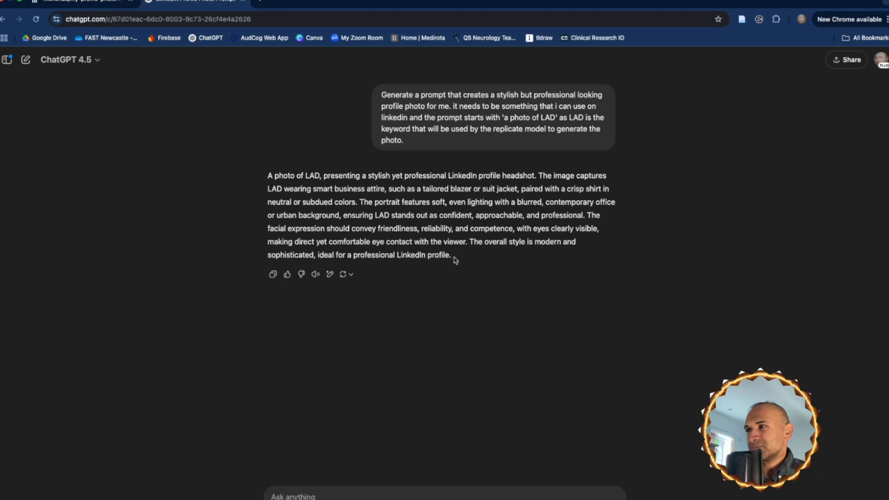
Copy ChatGPT's full LinkedIn headshot prompt into the prompt input of the my-profile-photo model on Replicate and run it
drag(455, 258, 269, 176)
key(ctrl+c)
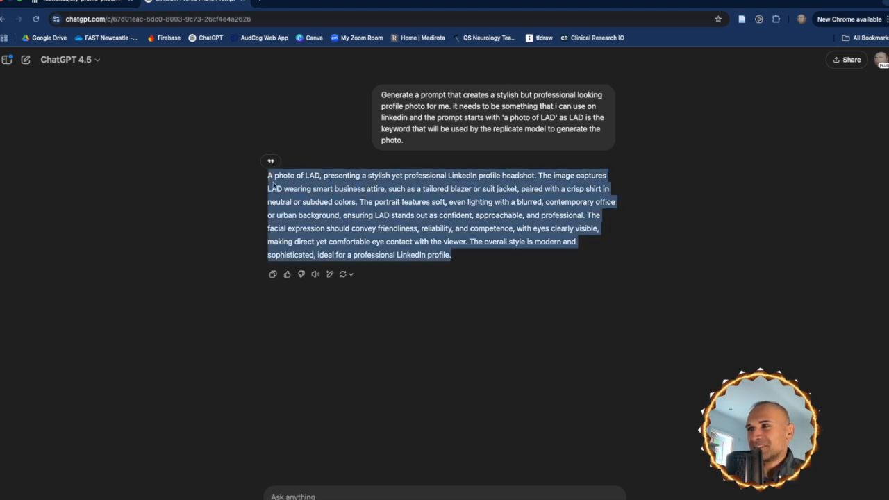
click(82, 6)
click(172, 309)
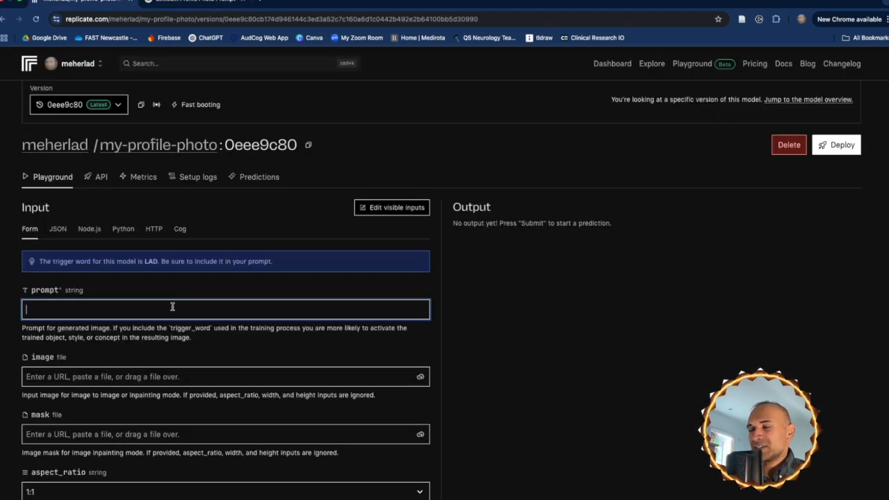
key(ctrl+v)
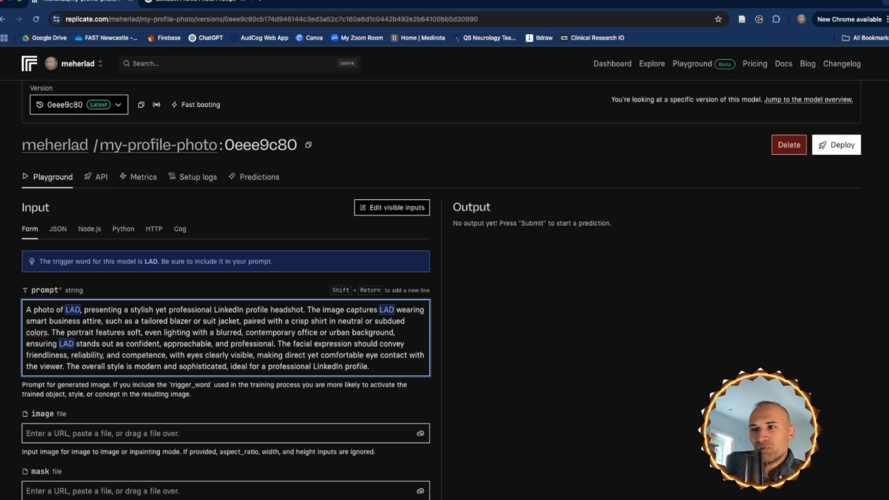
key(super+Return)
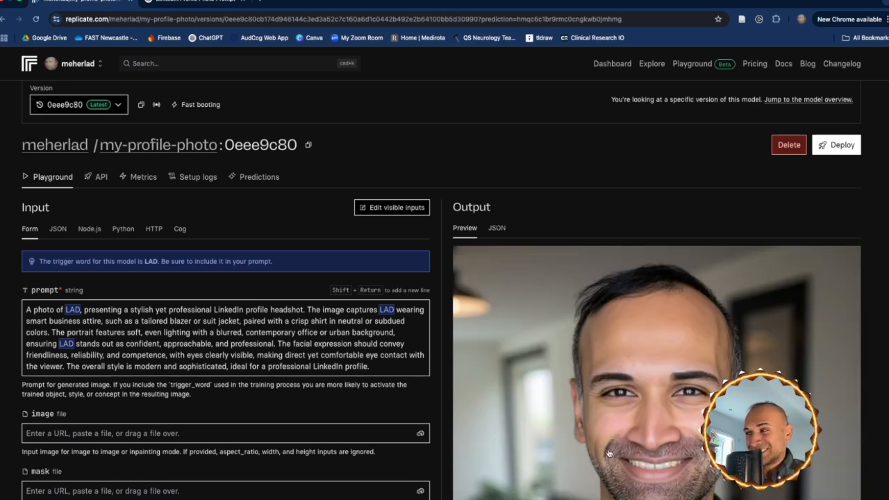
Review the generated headshot, shorten the prompt so it ends after "neutral or subdued colors.", and run the model again
scroll(663, 424, down, 2)
scroll(663, 424, down, 3)
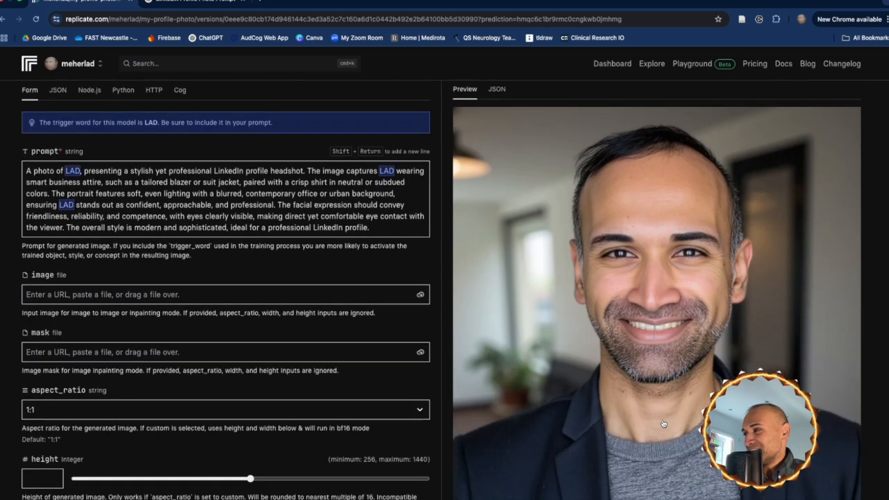
scroll(663, 423, down, 5)
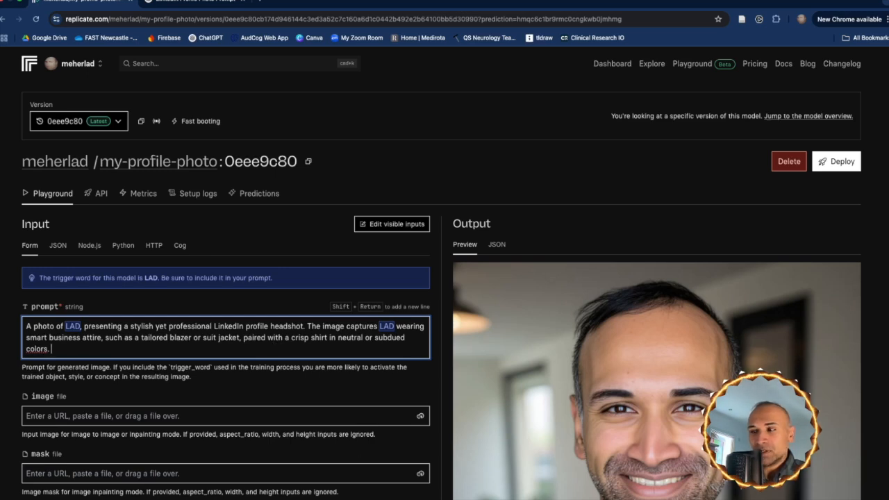
key(Return)
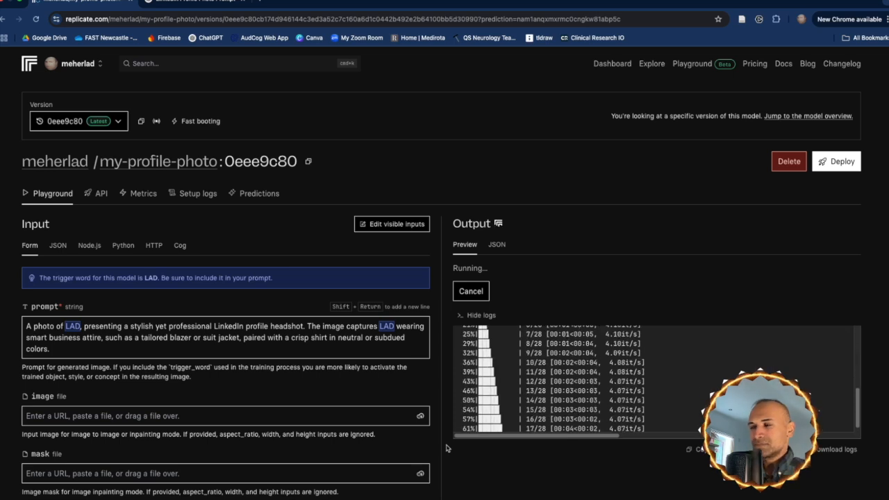
scroll(428, 431, down, 3)
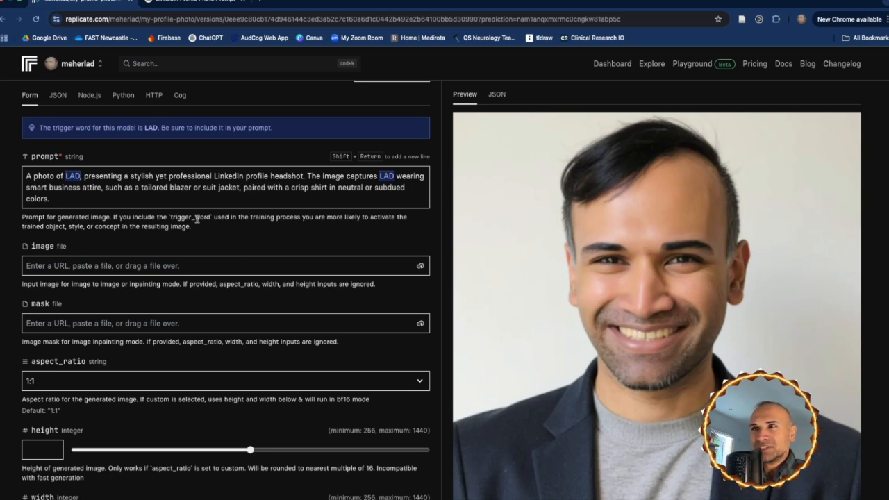
Switch back to ChatGPT and send the follow-up "write a prompt now for something more casual"
click(189, 3)
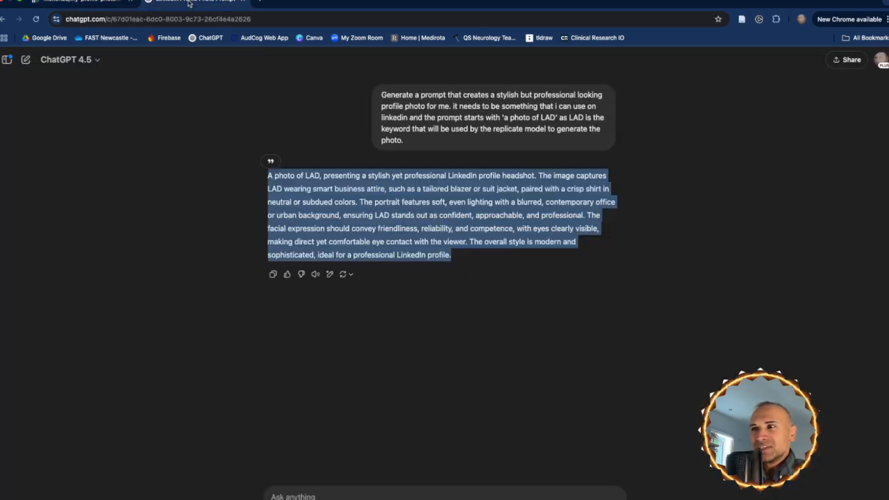
click(328, 496)
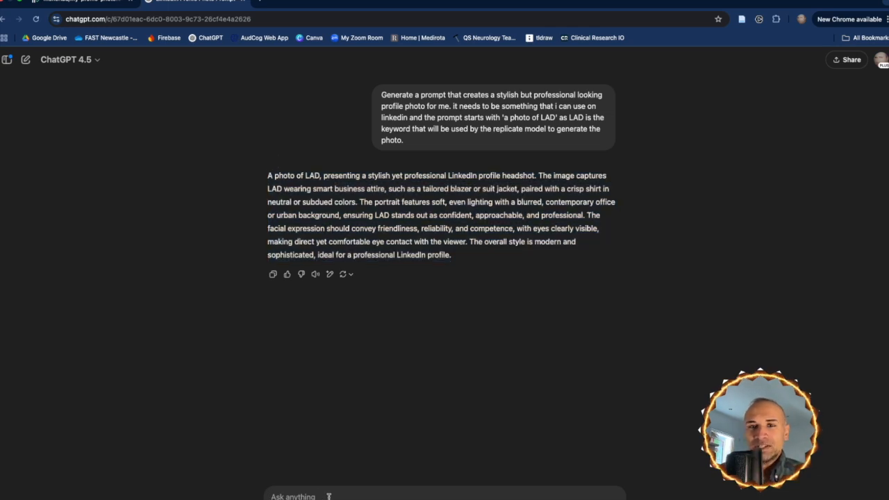
text(write a prompt now for something more casual)
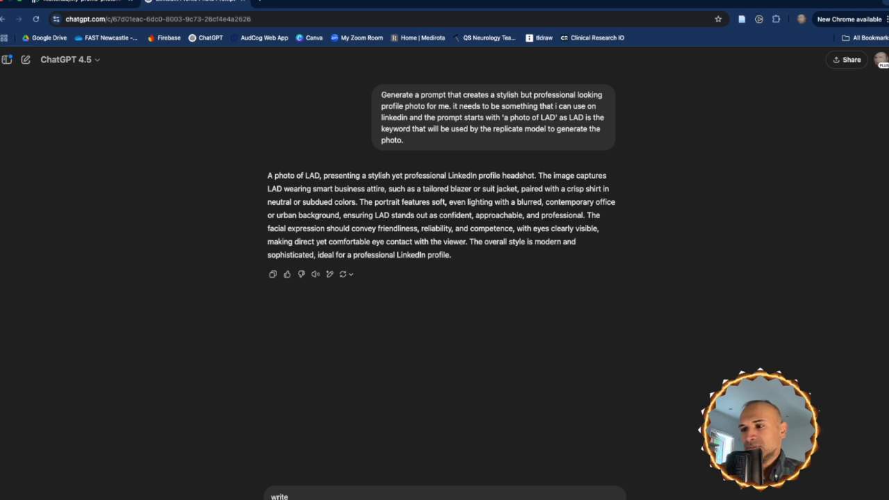
key(Return)
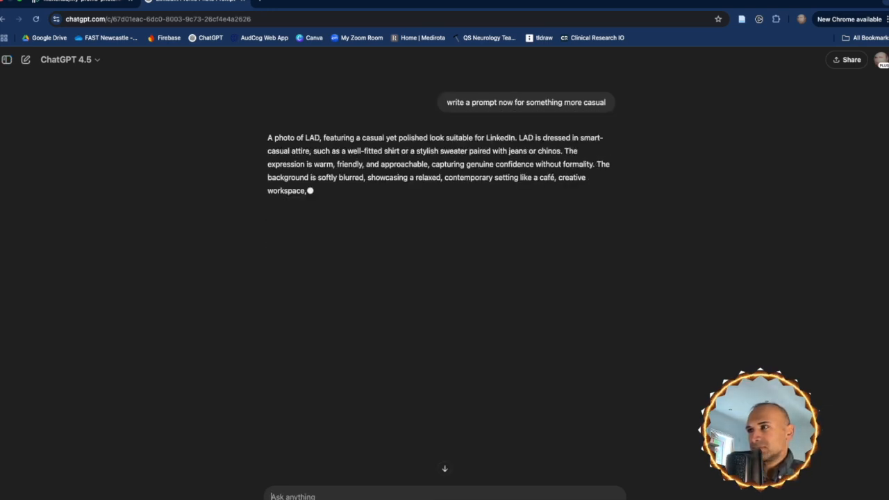
Replace the prompt in the Replicate playground with ChatGPT's casual yet polished LinkedIn prompt and generate the photo
drag(362, 207, 268, 136)
key(super+c)
click(82, 2)
key(super+a)
key(super+v)
key(Return)
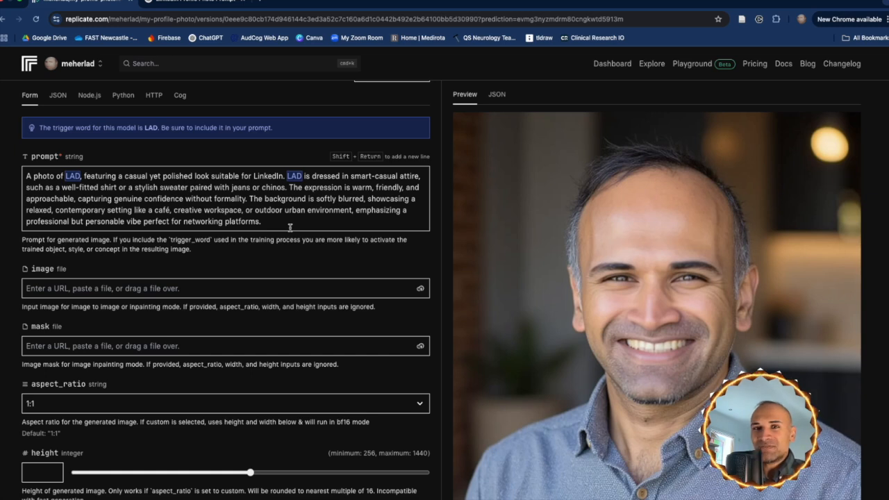
scroll(484, 120, up, 3)
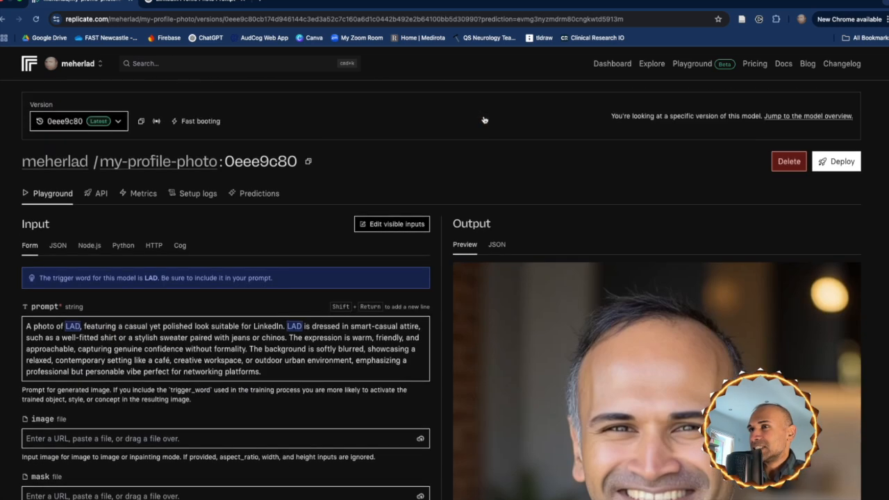